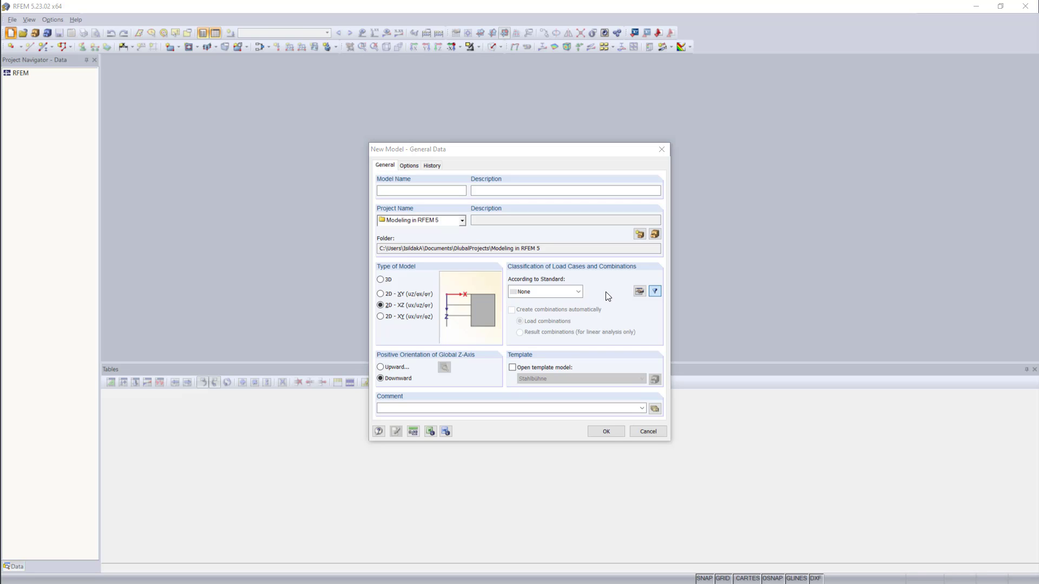
# - Name the new model "Single Span Beam" and enter "Tutorial 01" as its description
pyautogui.click(453, 191)
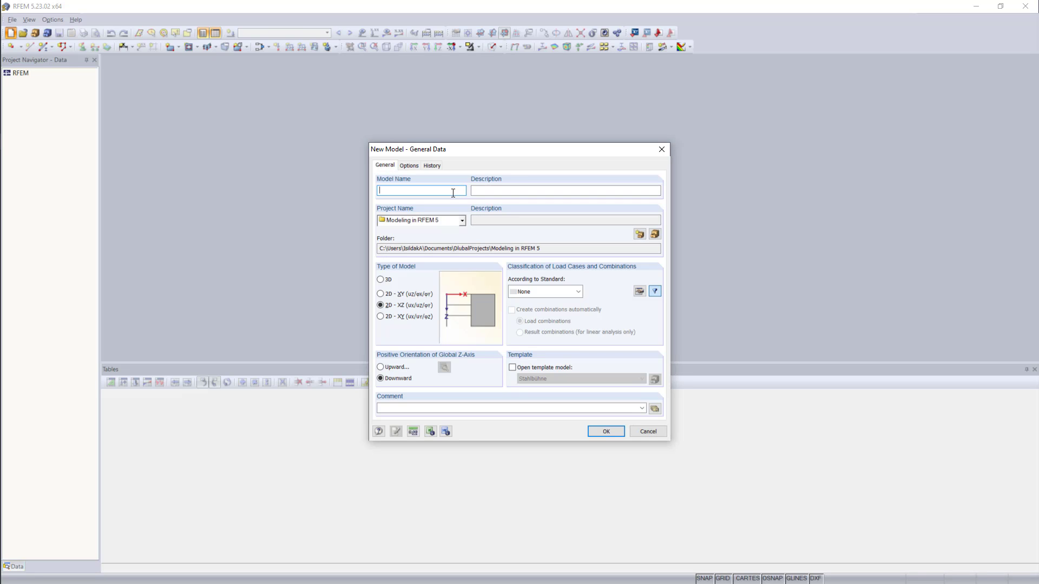
pyautogui.write('Single Span Beam')
pyautogui.click(492, 191)
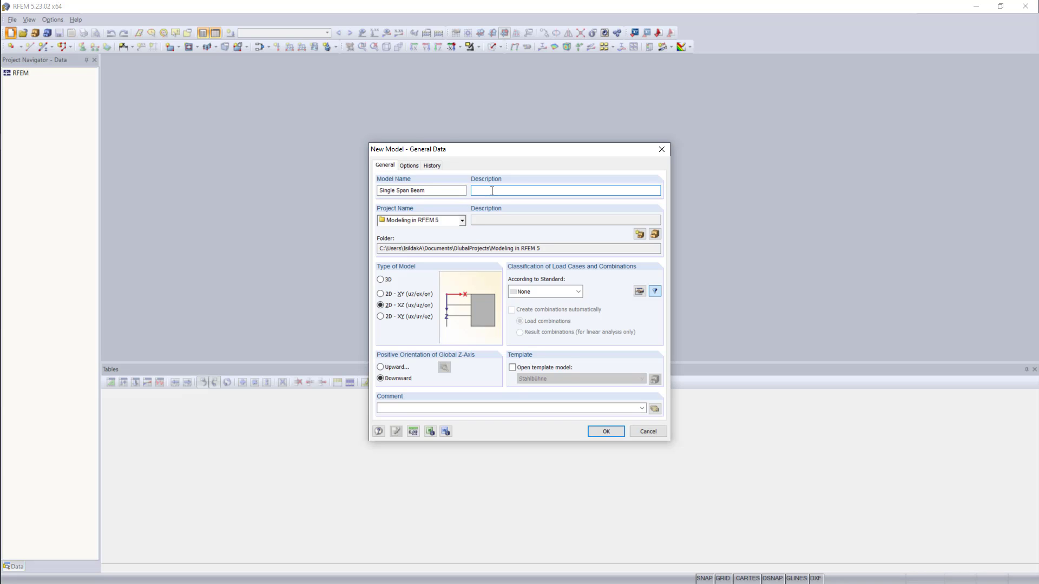
pyautogui.write('Tutorial 01')
pyautogui.click(638, 235)
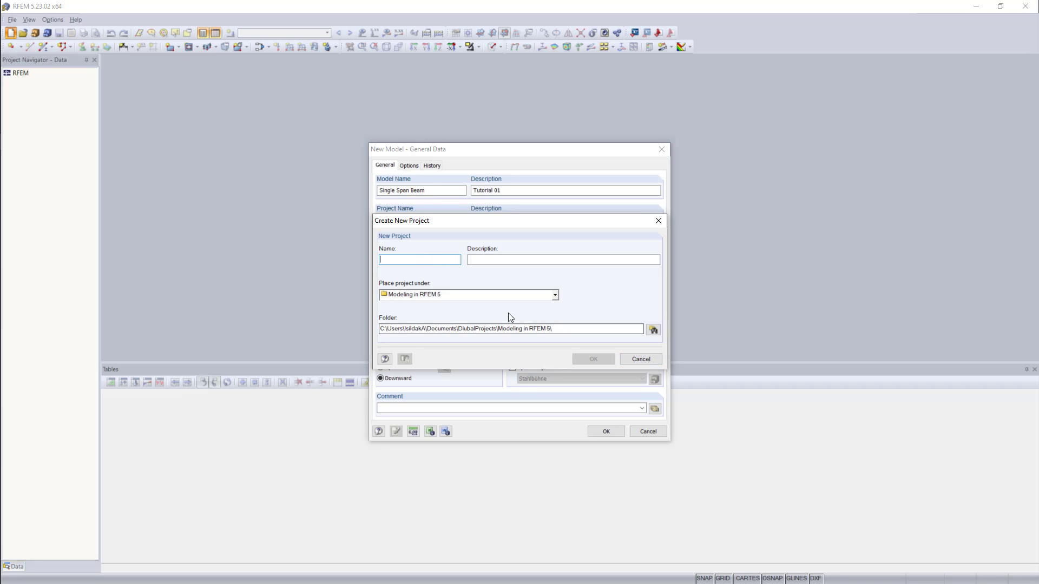
pyautogui.click(640, 359)
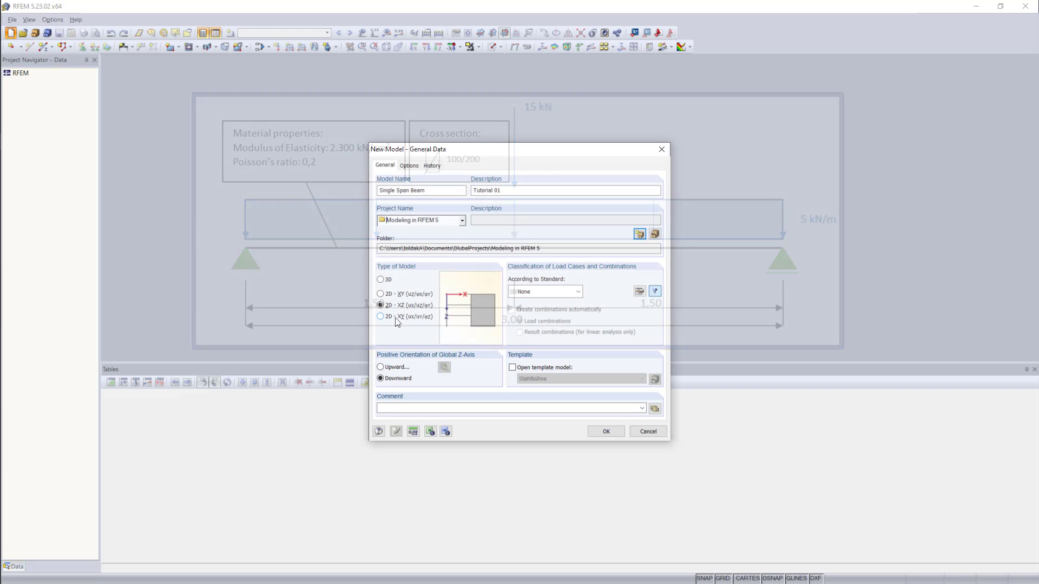
# - Set the model type to 2D - XZ, keep the load classification standard at None, and create the model
pyautogui.click(380, 280)
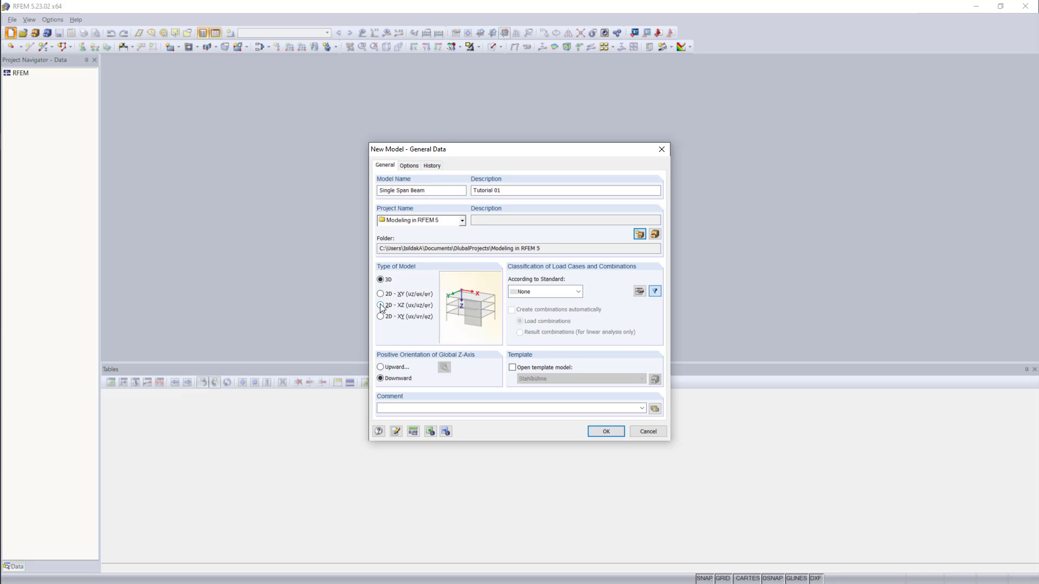
pyautogui.click(381, 306)
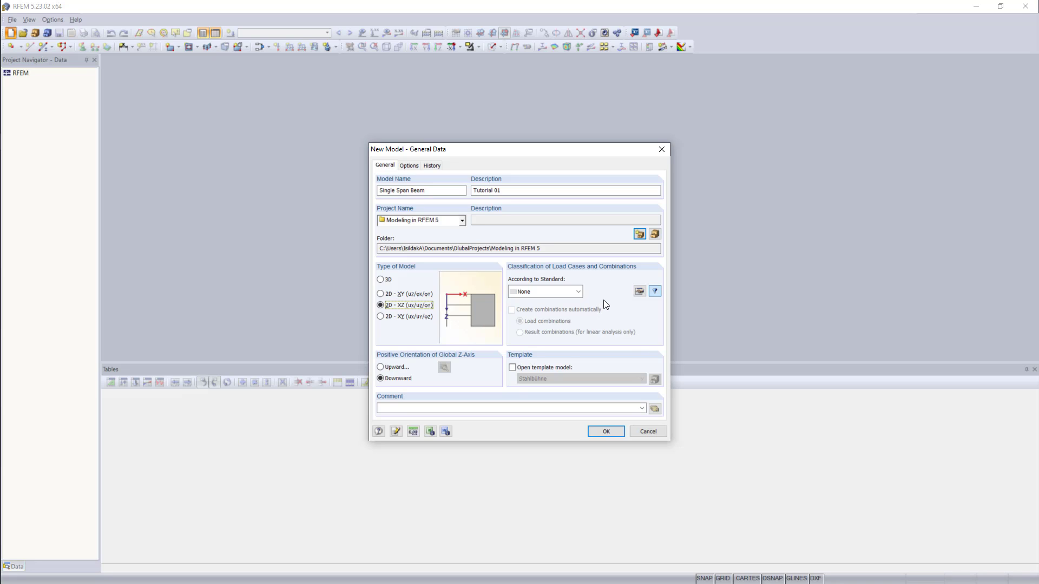
pyautogui.click(578, 293)
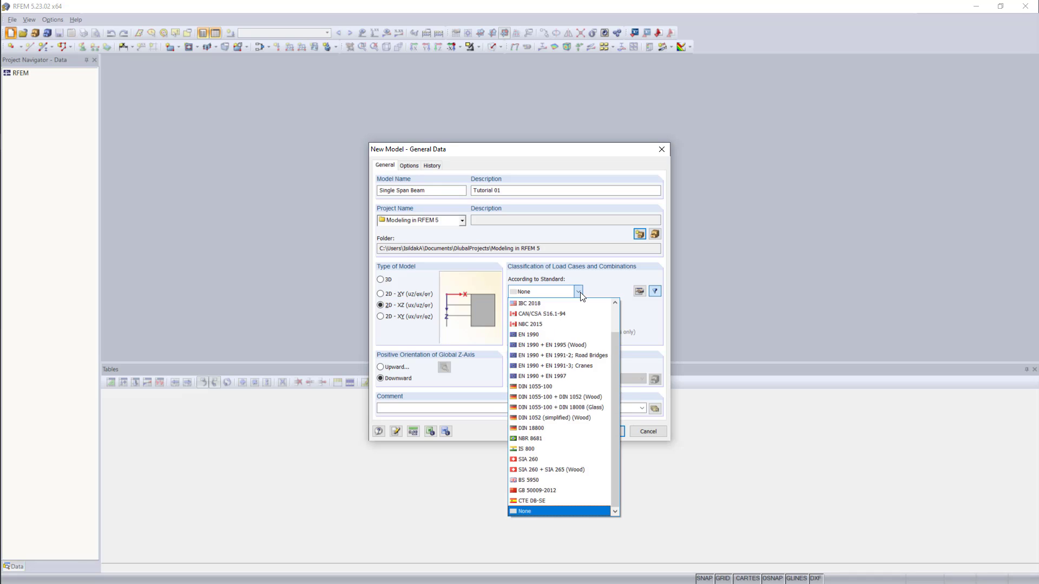
pyautogui.moveTo(613, 345); pyautogui.dragTo(611, 287)
pyautogui.click(611, 287)
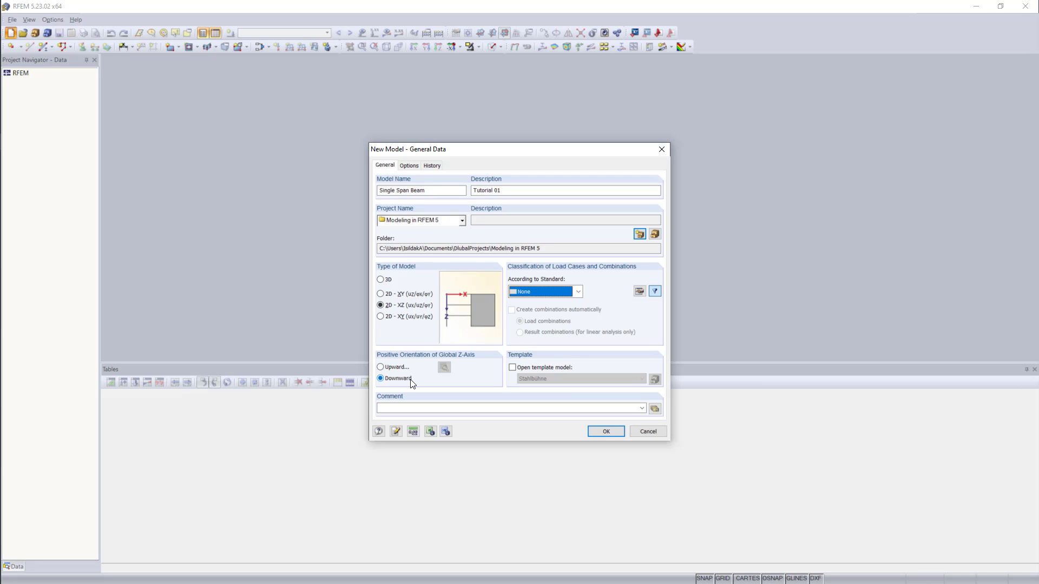
pyautogui.click(605, 433)
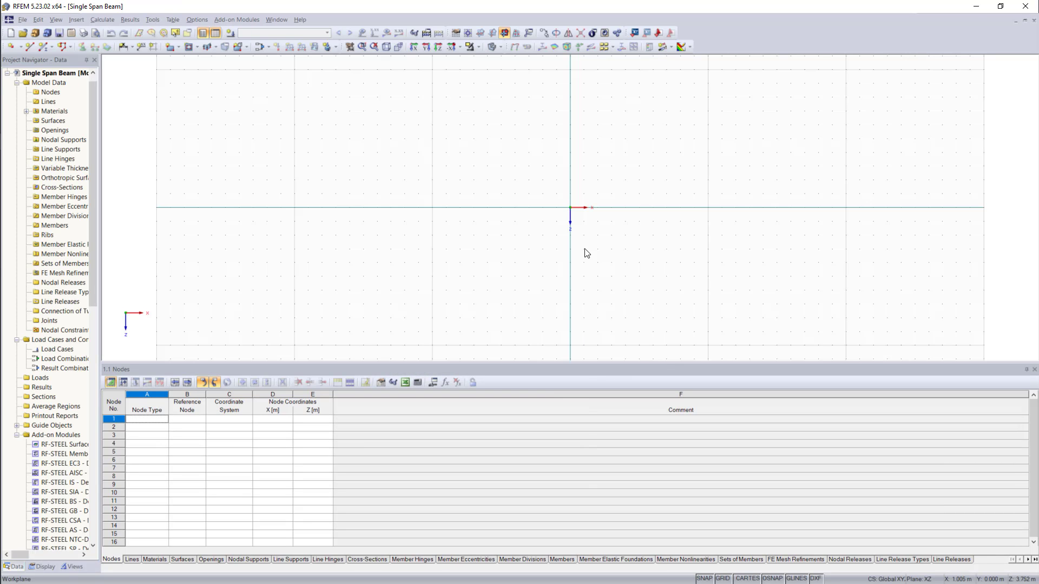
# - Enlarge the area of the data tables below the model view
pyautogui.scroll(1, 579, 198)
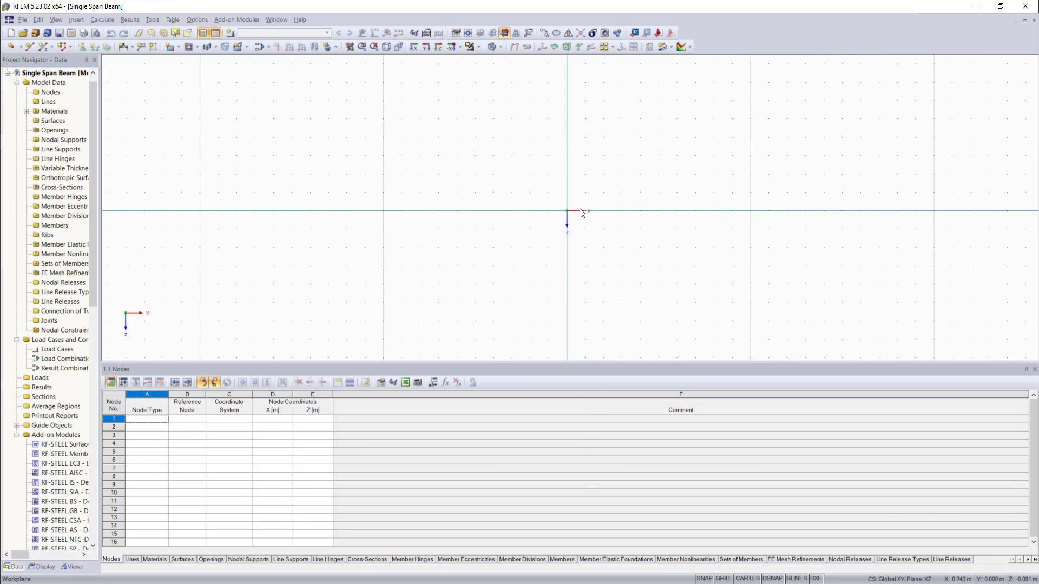
pyautogui.scroll(3, 579, 212)
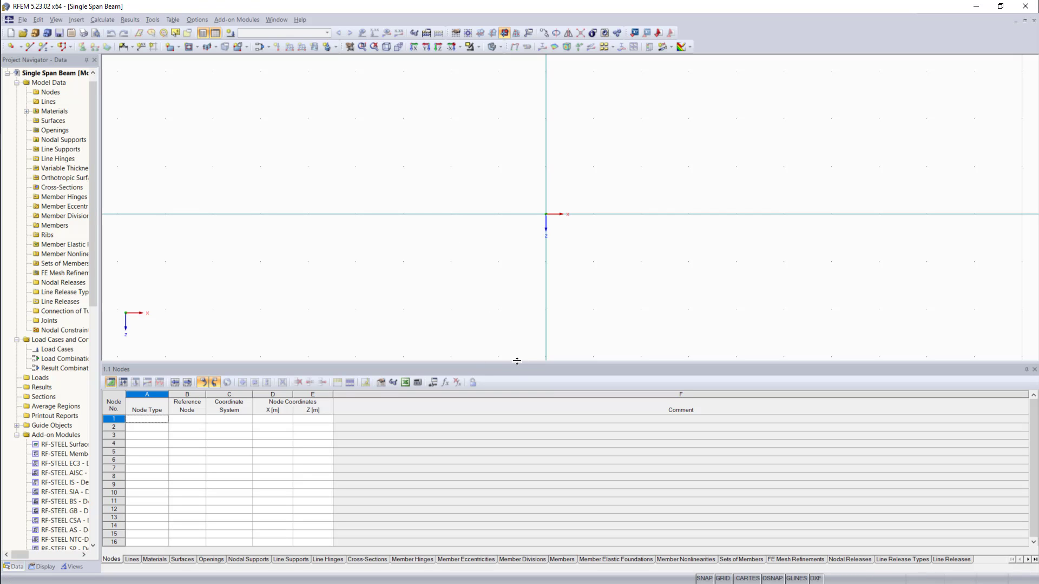
pyautogui.moveTo(516, 361); pyautogui.dragTo(515, 340)
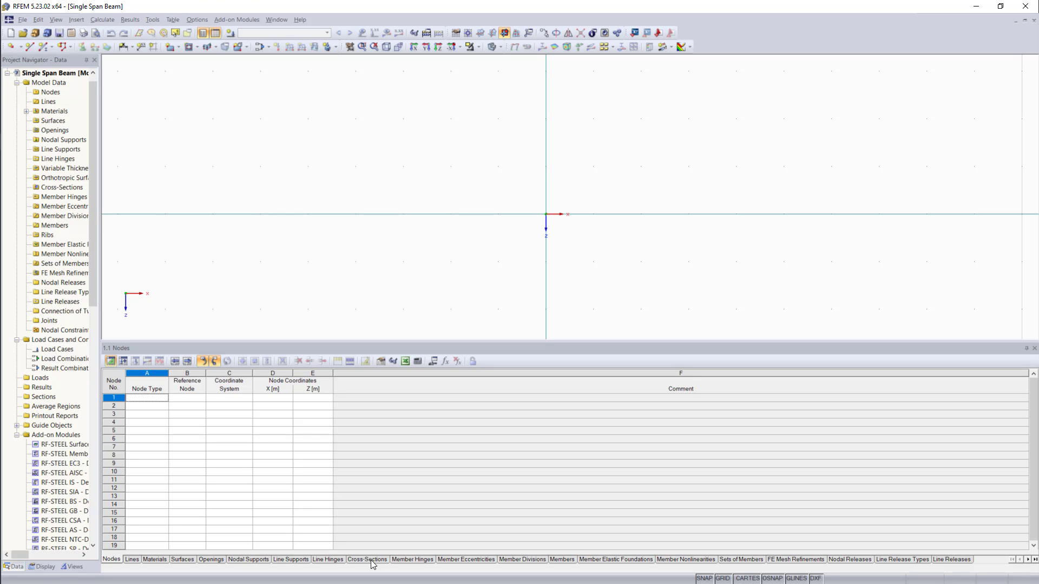
# - Define two standard nodes in the nodes table, one at X 0, Z 0 and one at X 3, Z 0 m
pyautogui.click(123, 361)
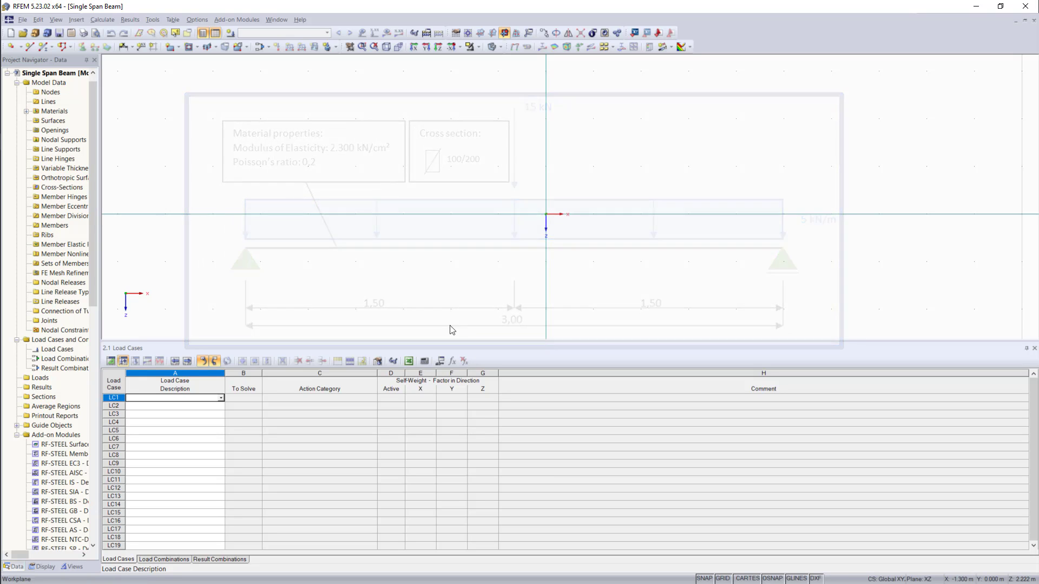
pyautogui.click(112, 361)
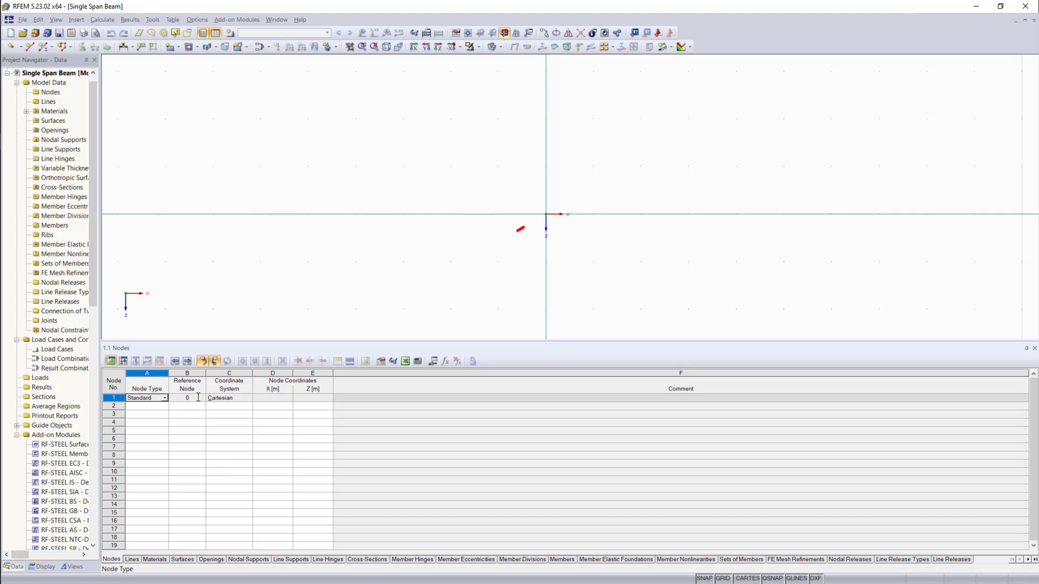
pyautogui.click(261, 397)
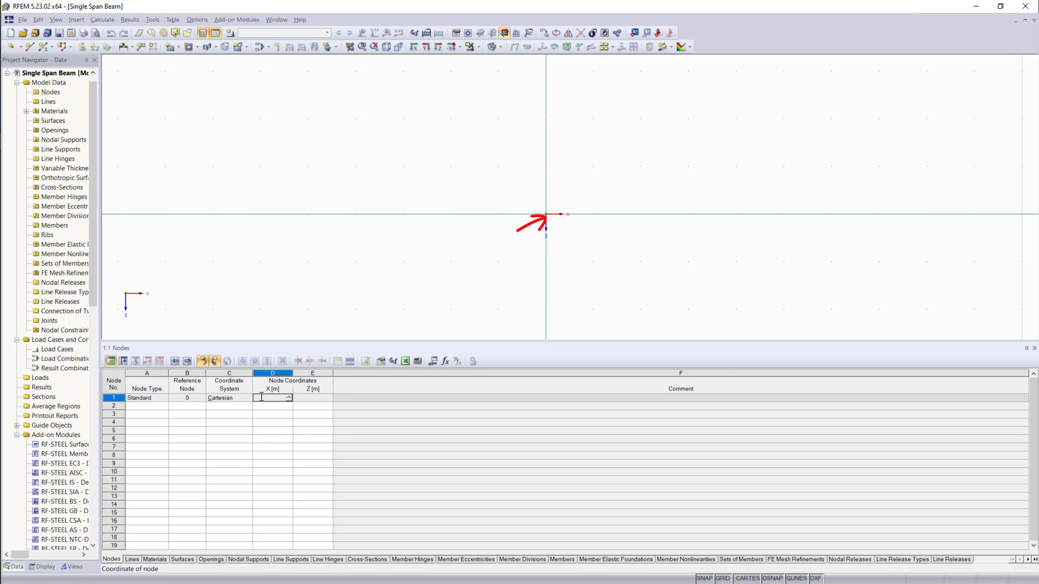
pyautogui.press('Return')
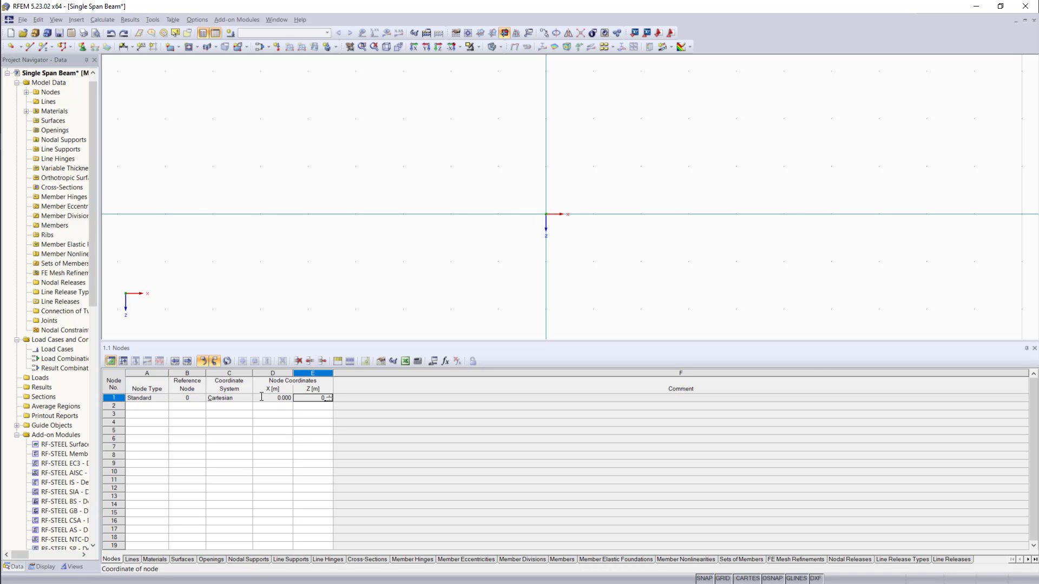
pyautogui.press('Return')
pyautogui.write('3')
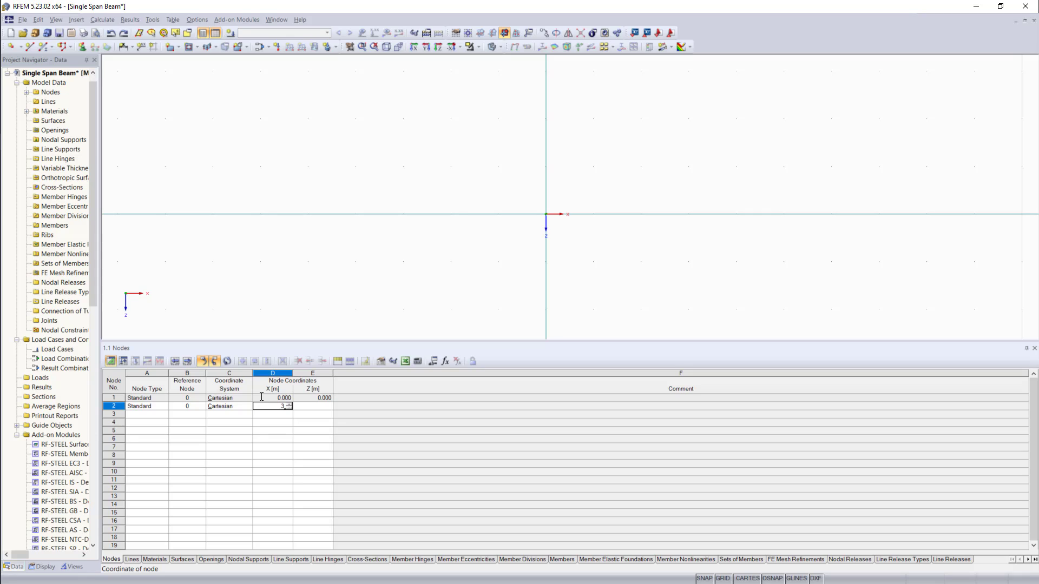
pyautogui.press('Return')
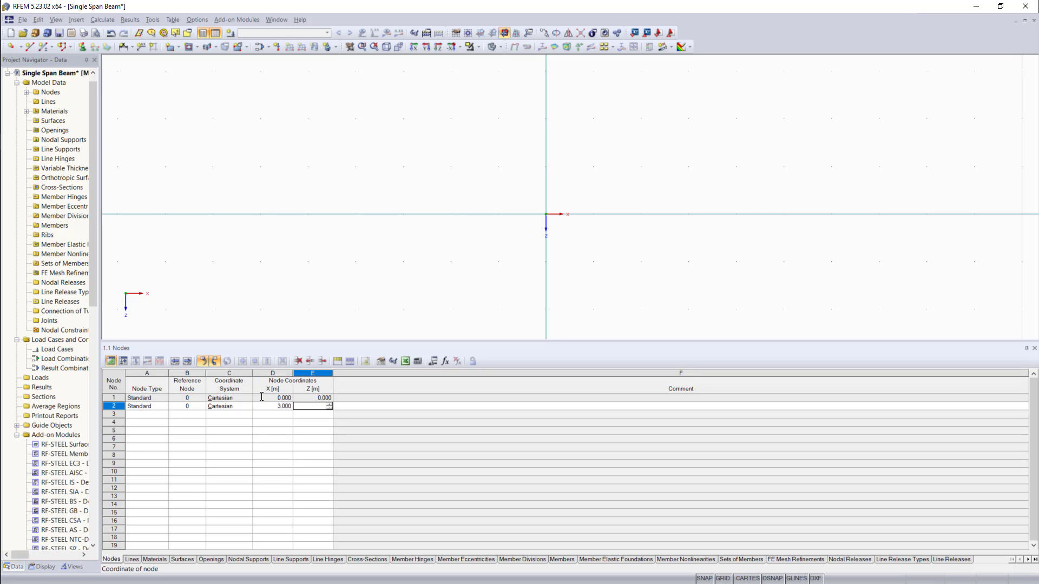
pyautogui.press('Return')
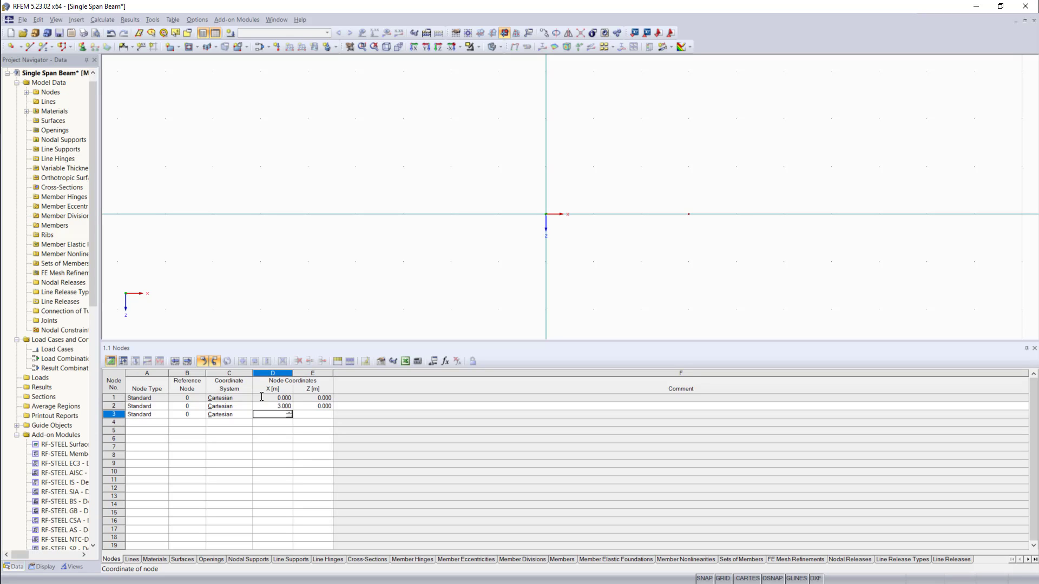
# - Add a third node for the beam's midpoint at X 1.5, Z 0 m
pyautogui.scroll(3, 812, 255)
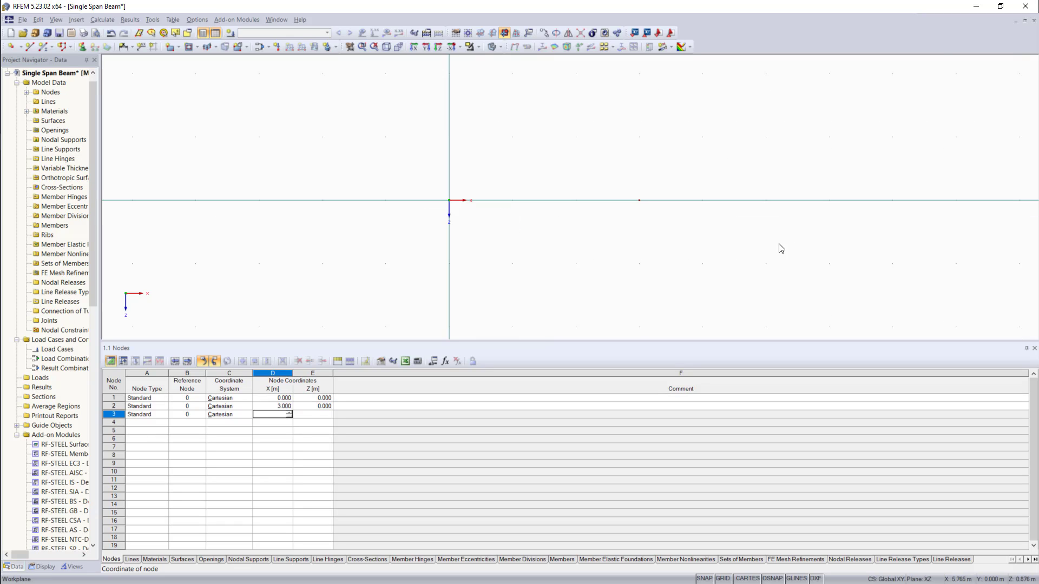
pyautogui.scroll(1, 672, 253)
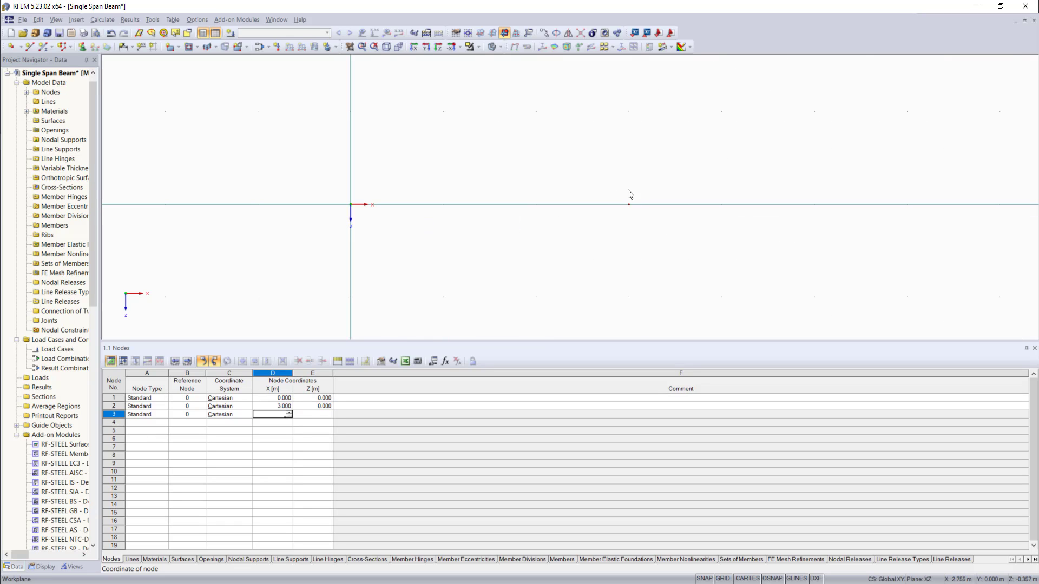
pyautogui.press('Escape')
pyautogui.moveTo(297, 146); pyautogui.dragTo(519, 278)
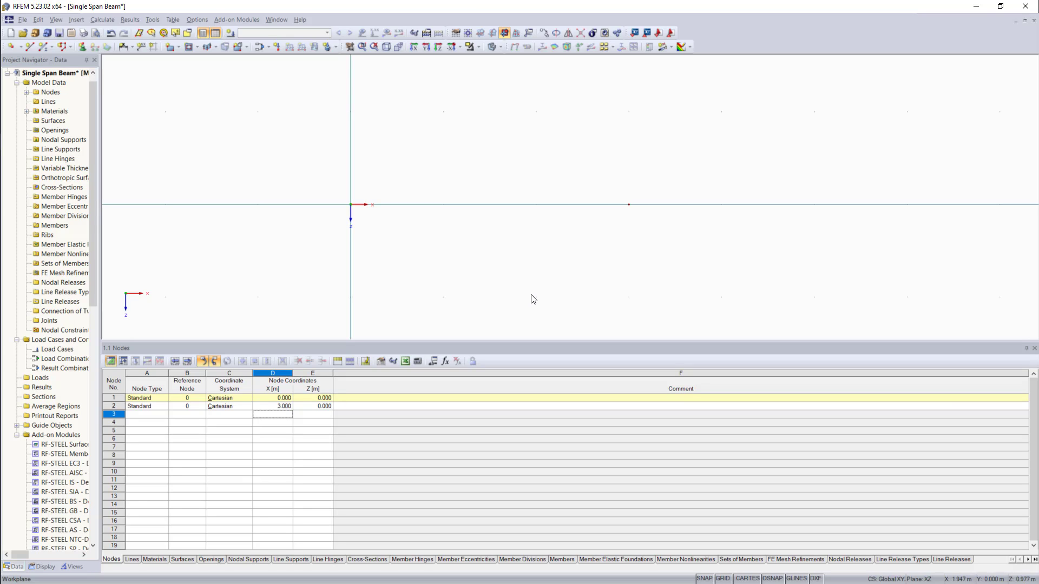
pyautogui.click(277, 415)
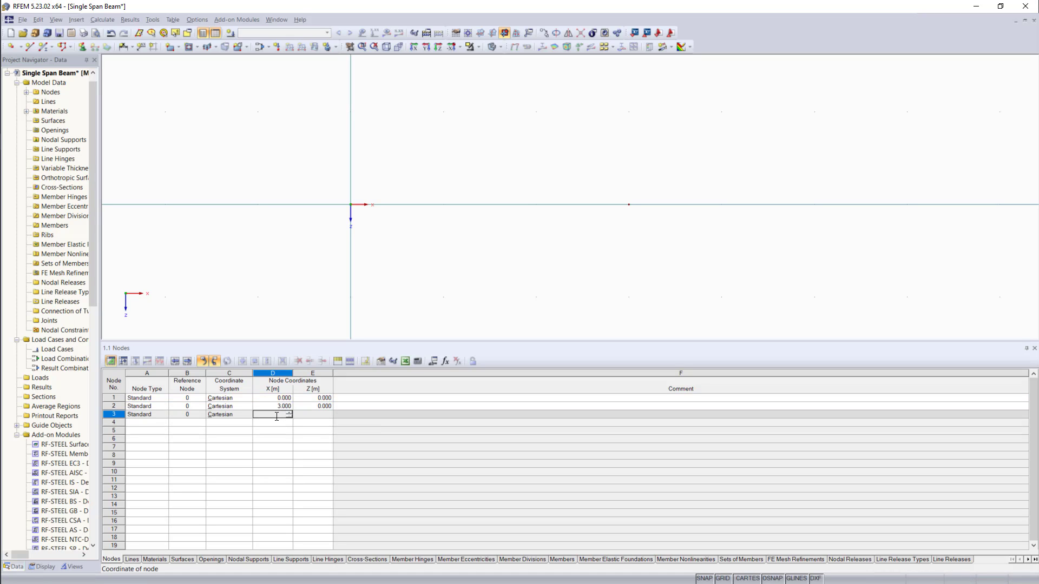
pyautogui.write('1.5')
pyautogui.press('Return')
pyautogui.press('Return')
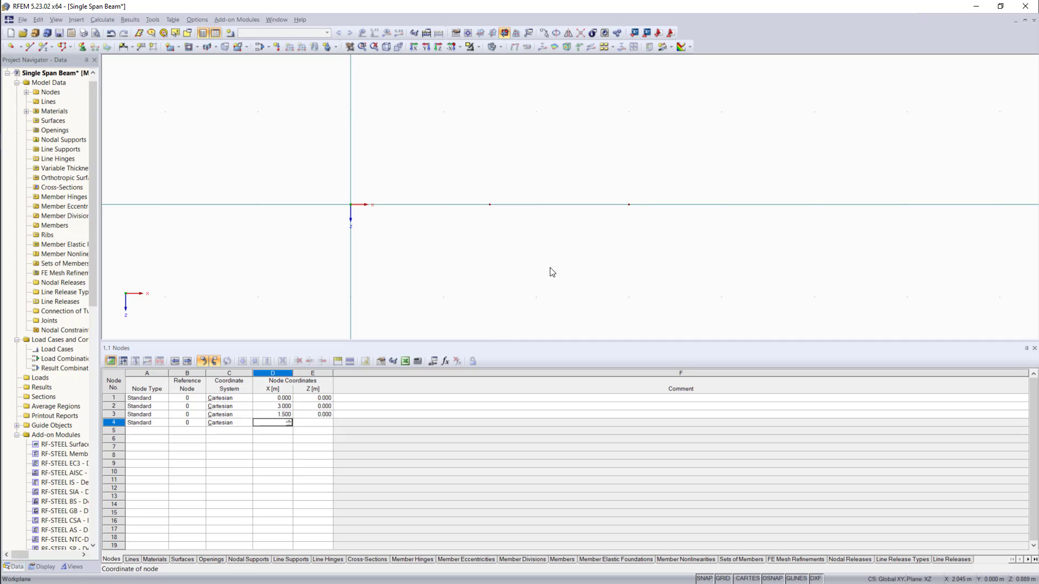
pyautogui.scroll(2, 407, 187)
pyautogui.moveTo(458, 182); pyautogui.dragTo(565, 249)
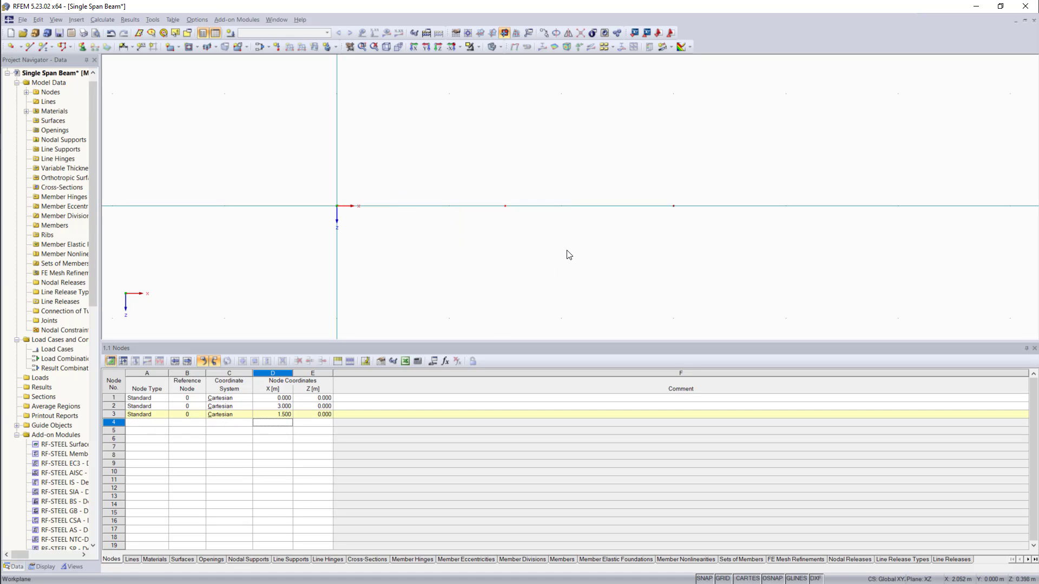
pyautogui.click(518, 249)
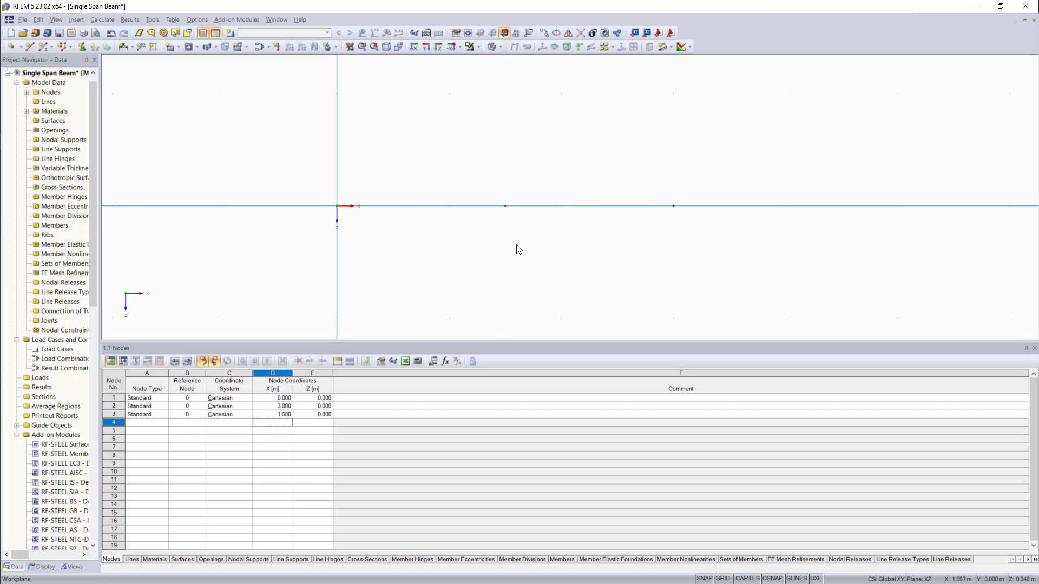
# - Define a polyline connecting nodes 1 and 2 in the lines table
pyautogui.click(132, 560)
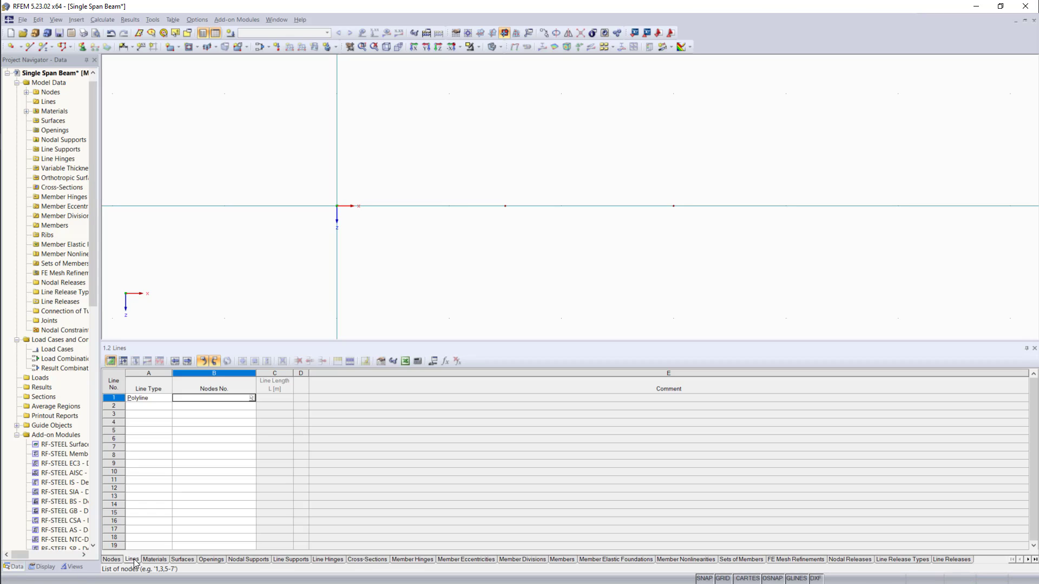
pyautogui.click(154, 399)
pyautogui.click(215, 398)
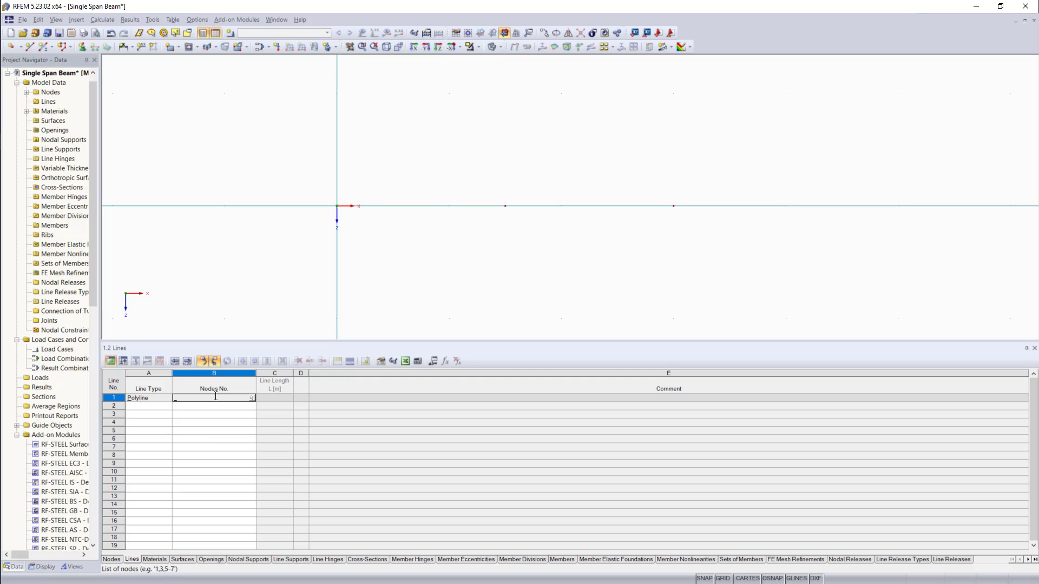
pyautogui.write('1,2')
pyautogui.press('Return')
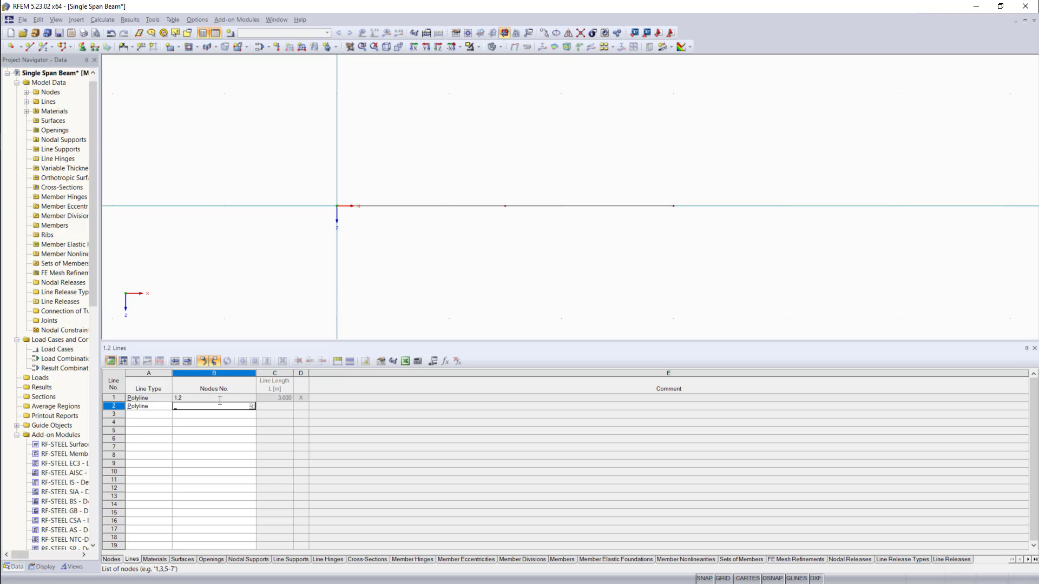
pyautogui.click(253, 407)
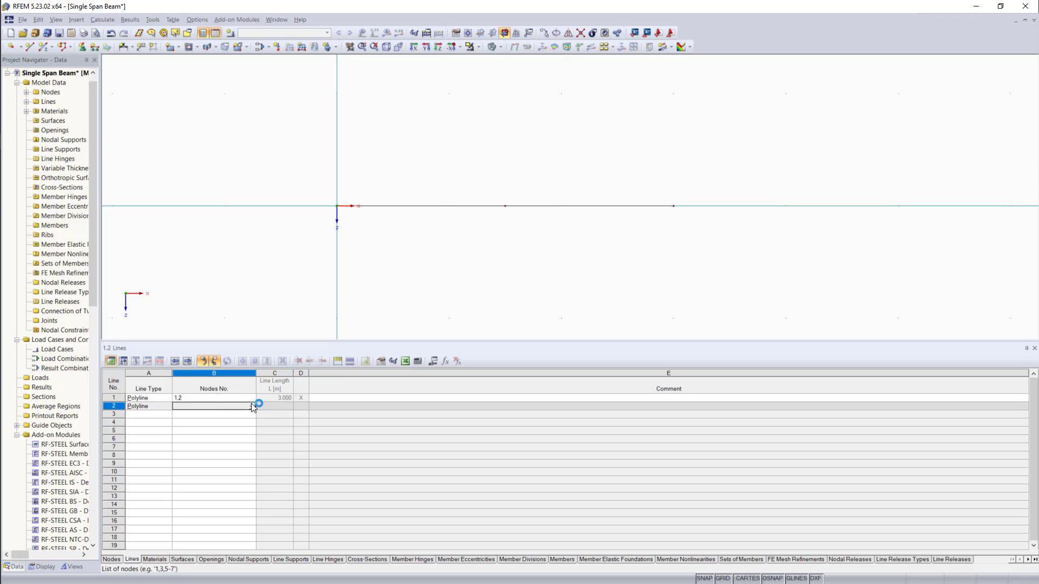
pyautogui.press('Escape')
pyautogui.click(269, 398)
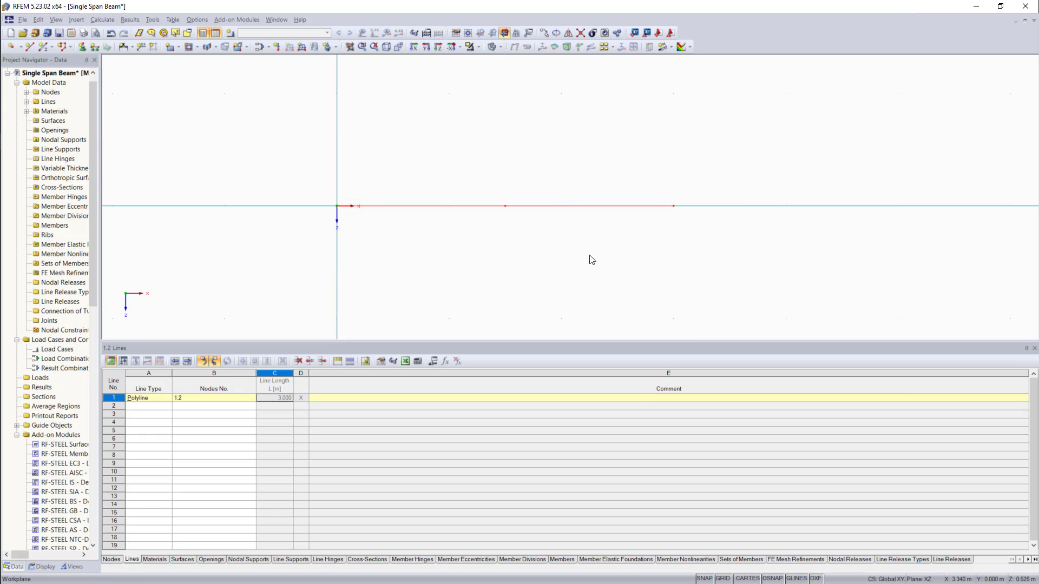
pyautogui.click(313, 271)
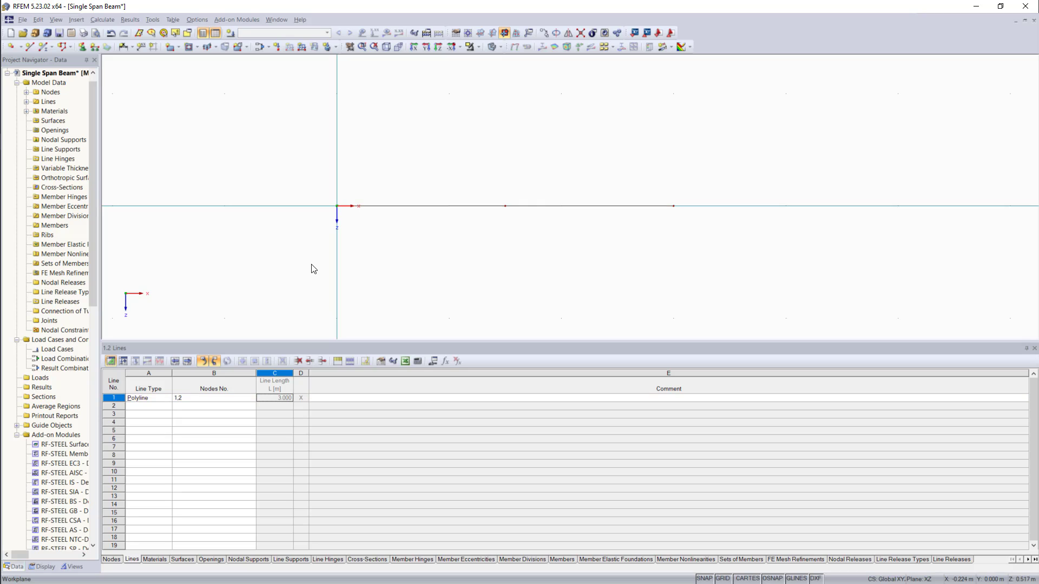
# - Look at the material library for the first row of the materials table and close it without choosing a material
pyautogui.click(161, 559)
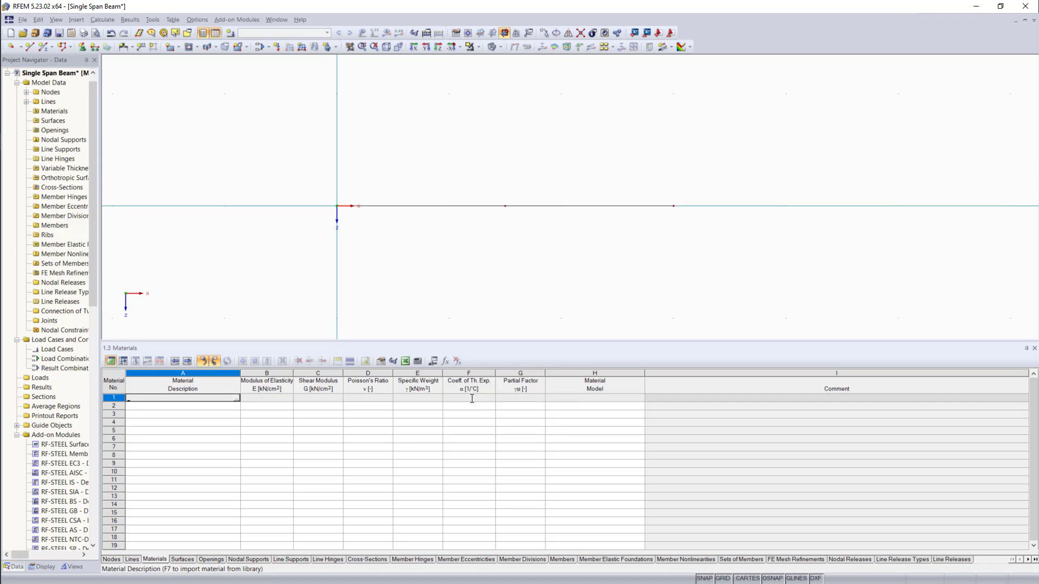
pyautogui.click(237, 400)
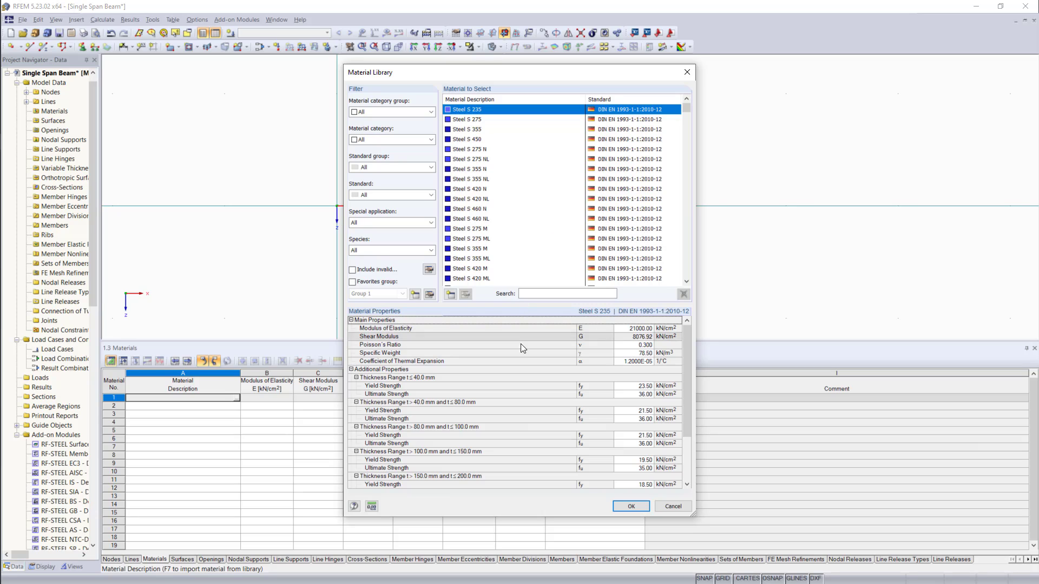
pyautogui.click(671, 505)
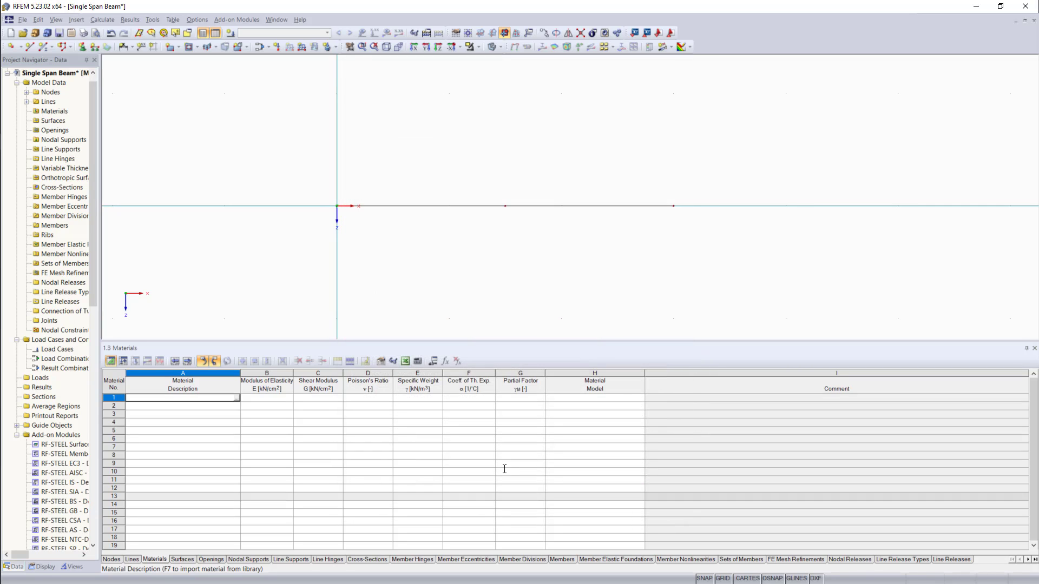
# - Define material 1 as "Material 1" with a modulus of elasticity of 2300 kN/cm² and a Poisson's ratio of 0.2
pyautogui.click(203, 400)
pyautogui.write('Mat')
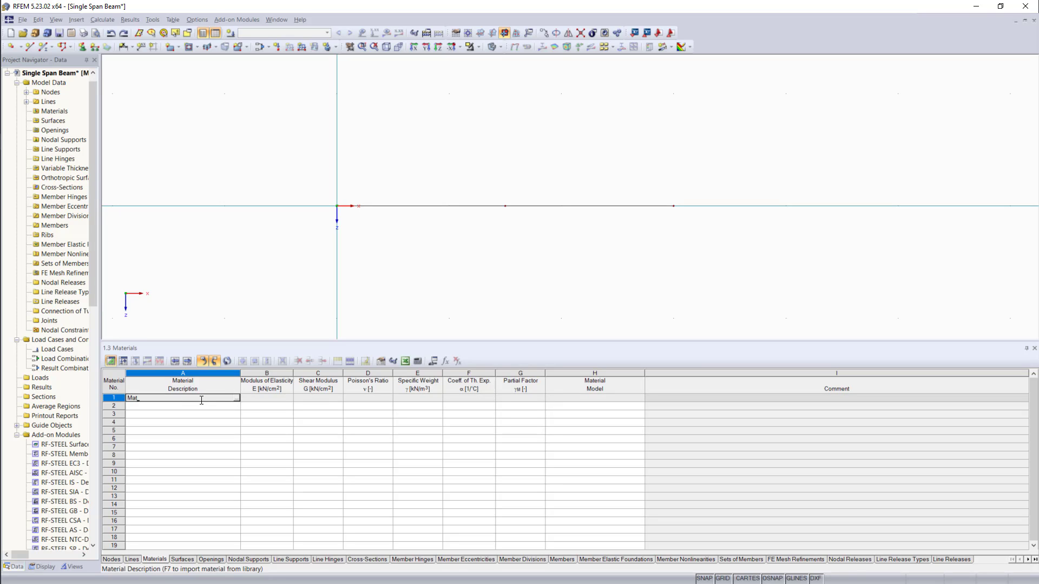
pyautogui.write('erial 1')
pyautogui.press('Tab')
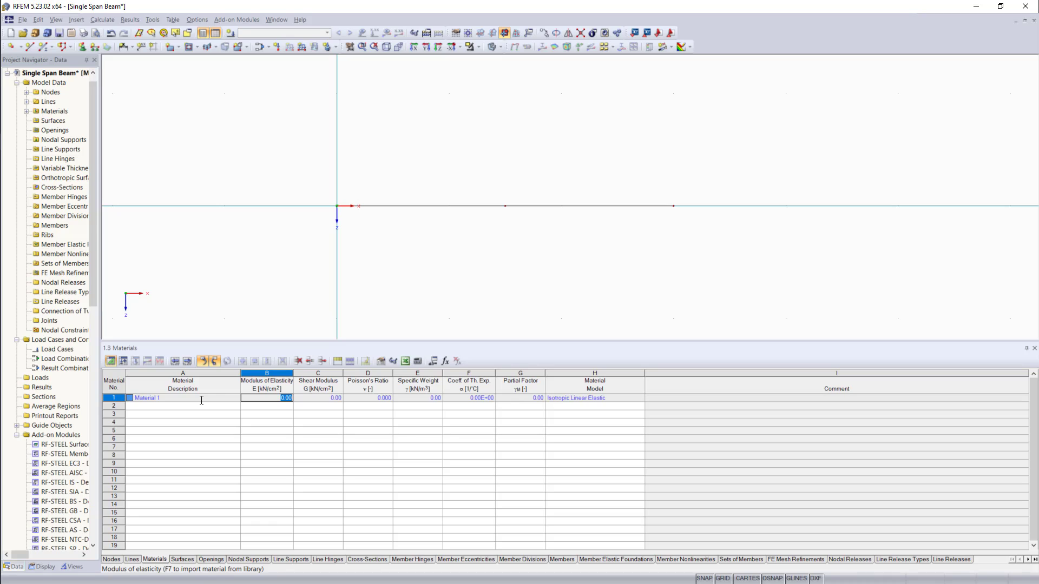
pyautogui.write('2300')
pyautogui.press('Tab')
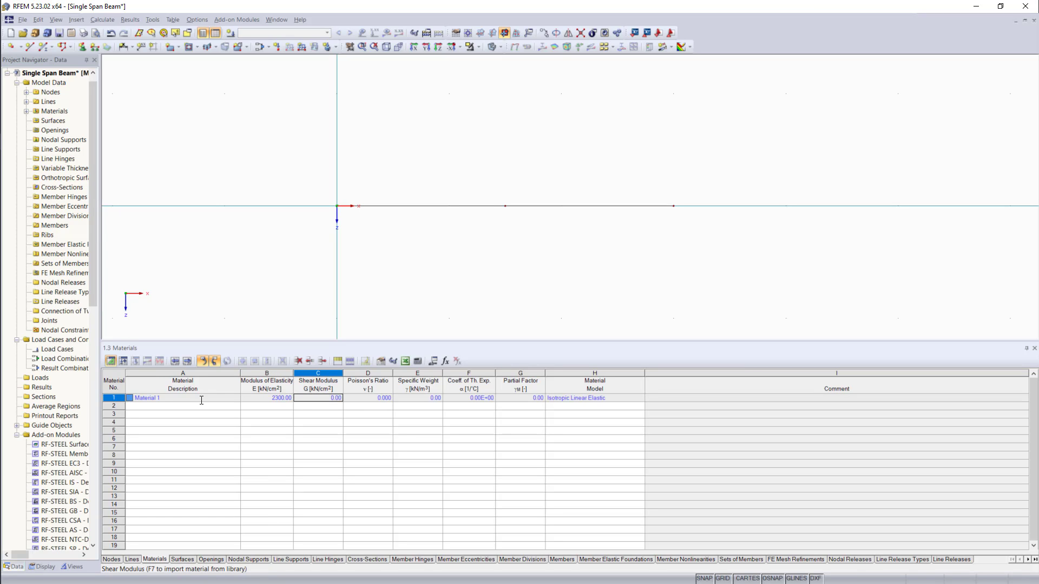
pyautogui.press('Tab')
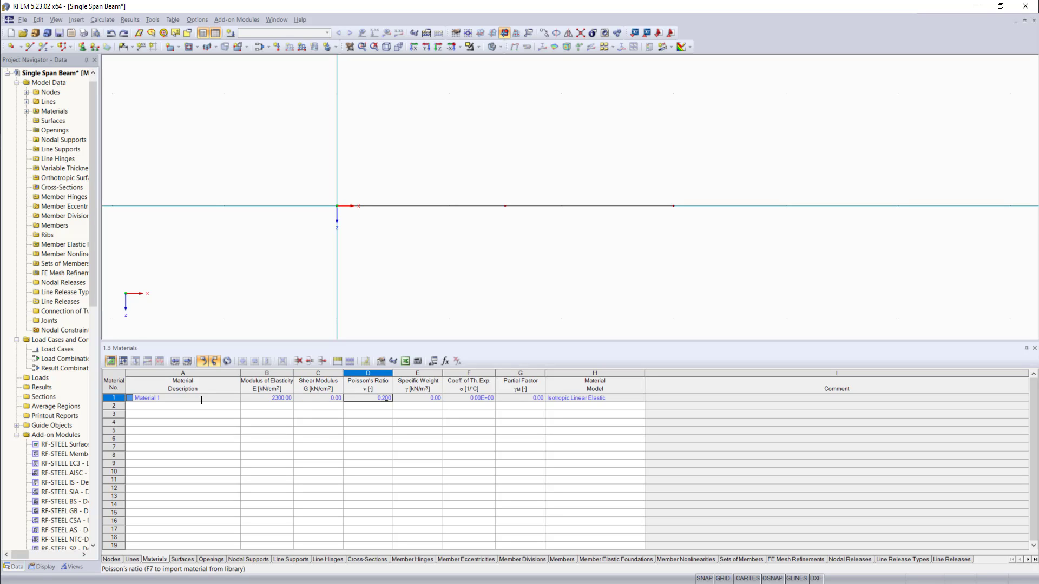
pyautogui.press('Tab')
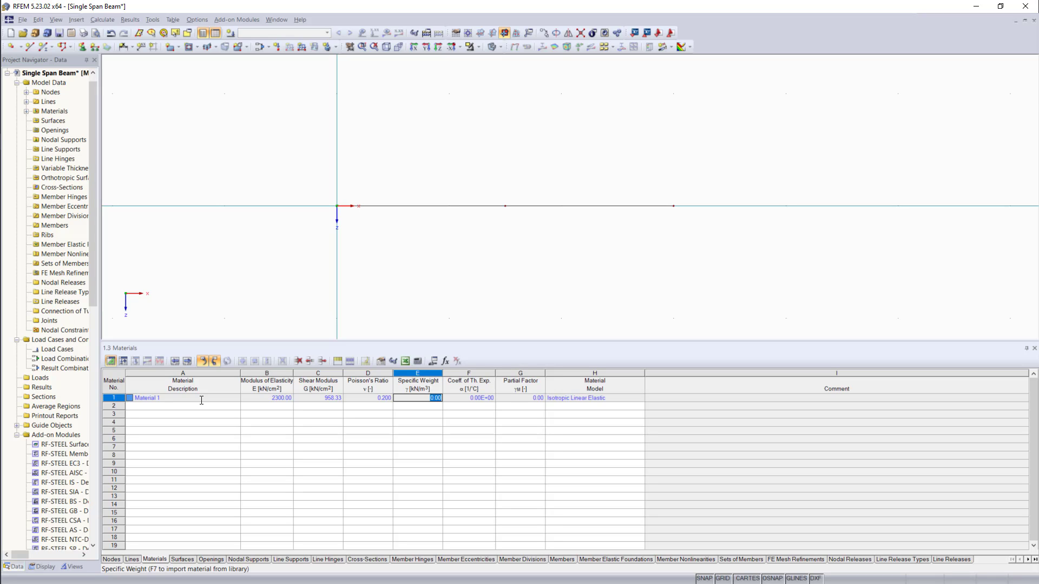
# - Set the partial factor of Material 1 to 1.00
pyautogui.click(325, 399)
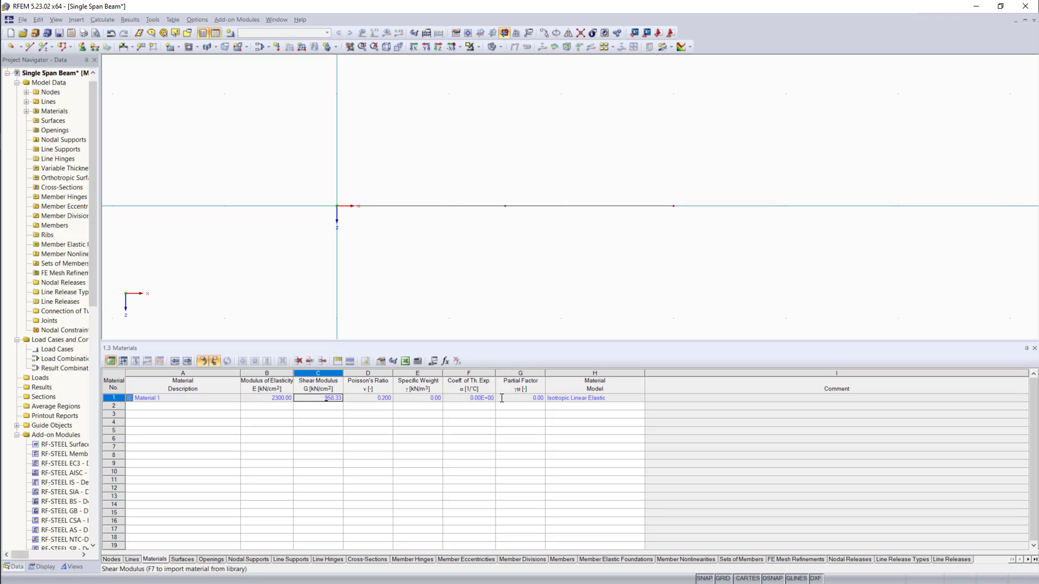
pyautogui.click(520, 398)
pyautogui.click(520, 397)
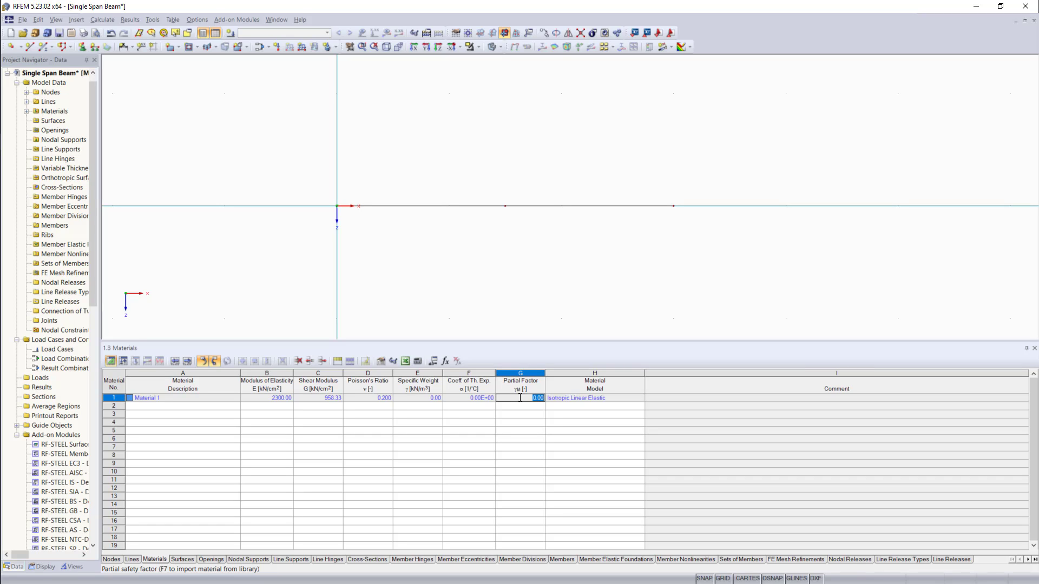
pyautogui.write('1')
pyautogui.press('Tab')
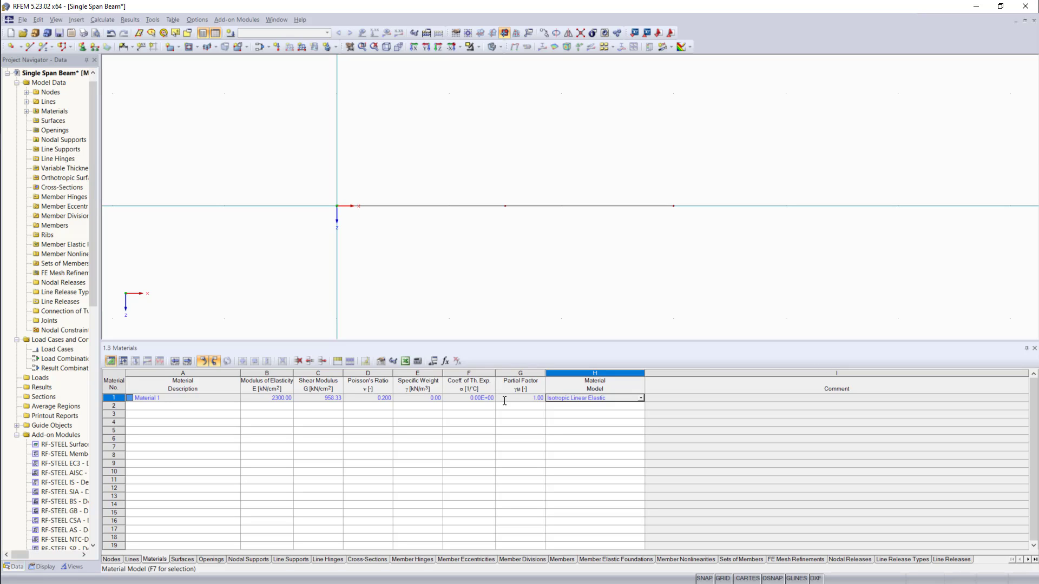
# - Define cross-section 1 as a solid massive rectangle 100 mm wide and 200 mm high, using Material 1
pyautogui.click(371, 561)
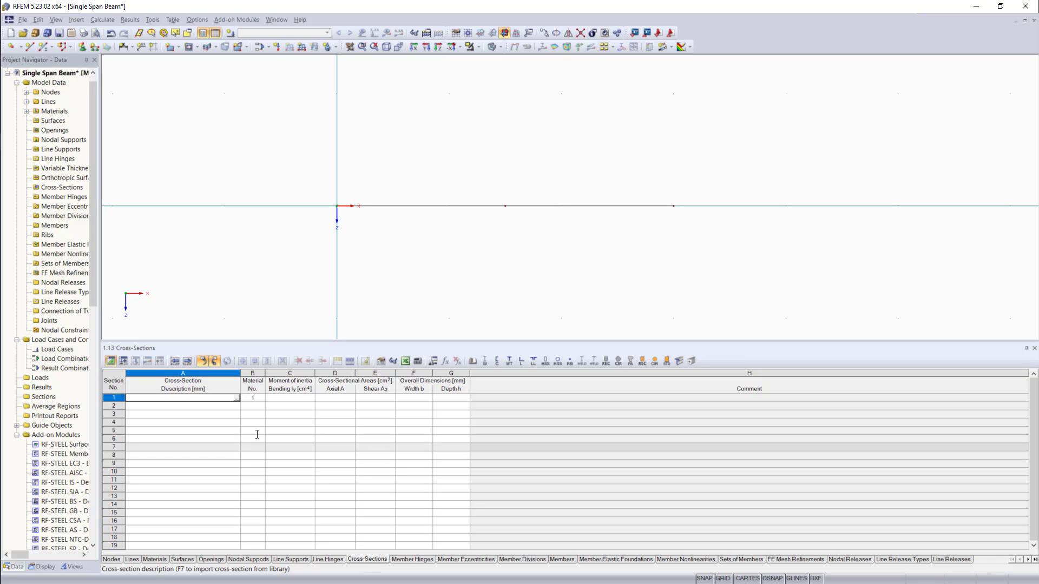
pyautogui.click(234, 398)
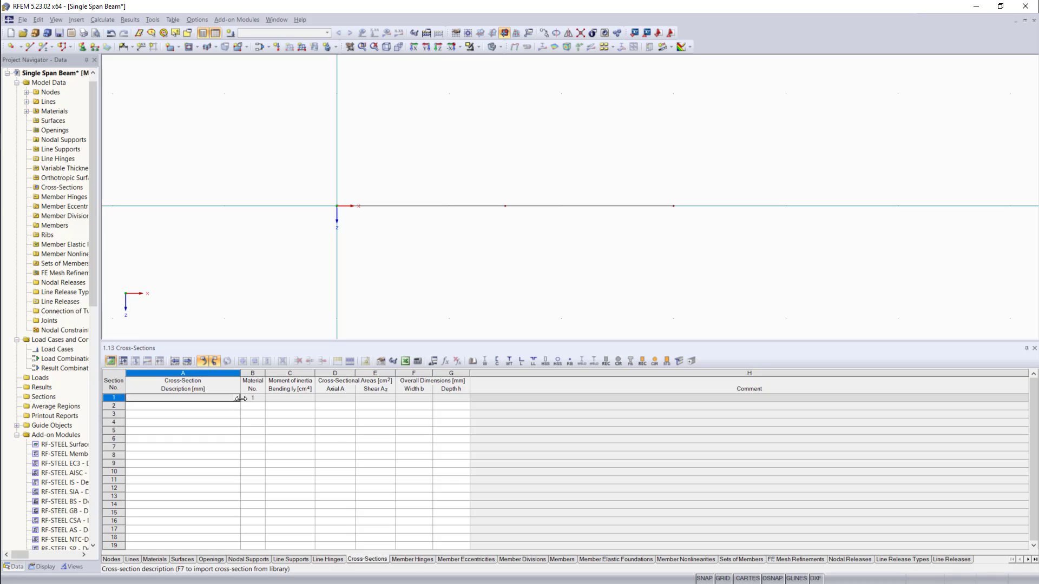
pyautogui.click(236, 401)
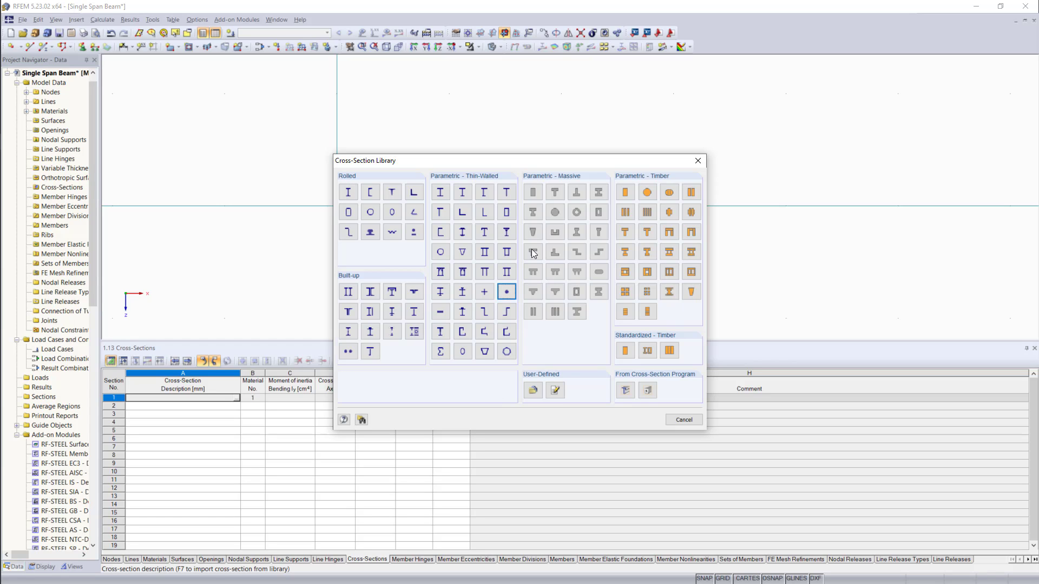
pyautogui.click(534, 193)
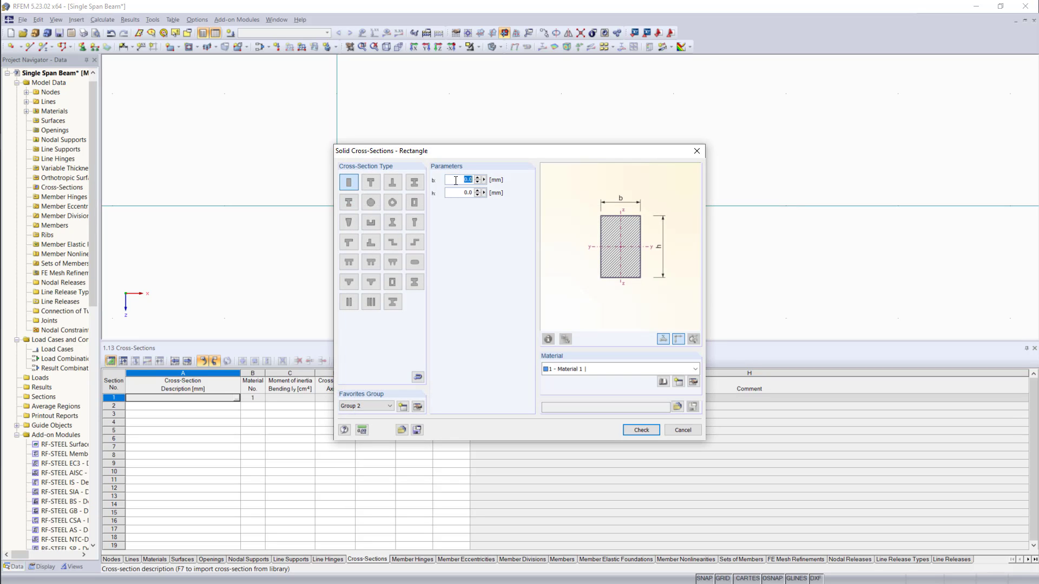
pyautogui.write('100')
pyautogui.click(462, 192)
pyautogui.write('2')
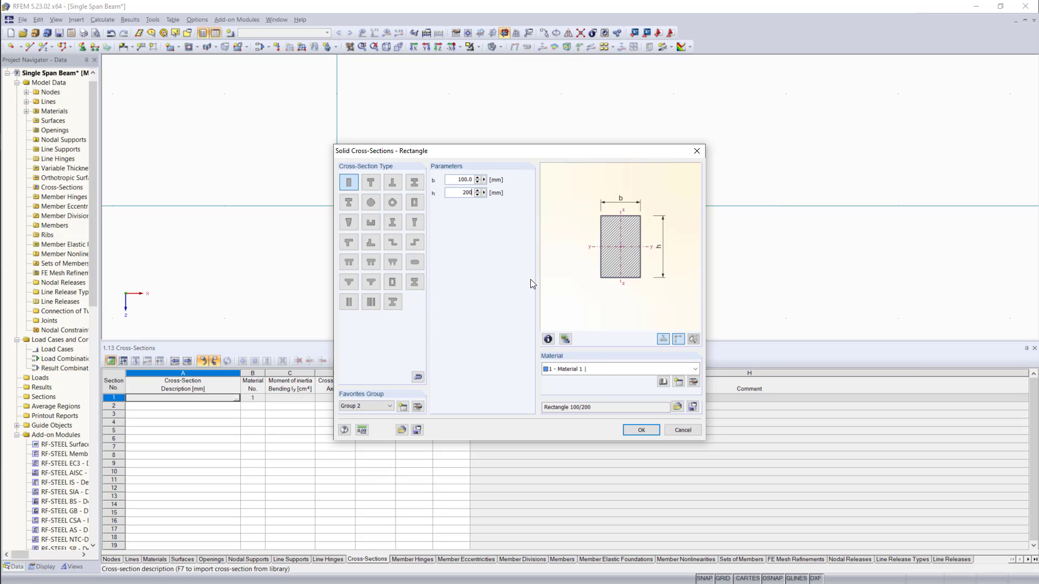
pyautogui.write('00')
pyautogui.click(638, 430)
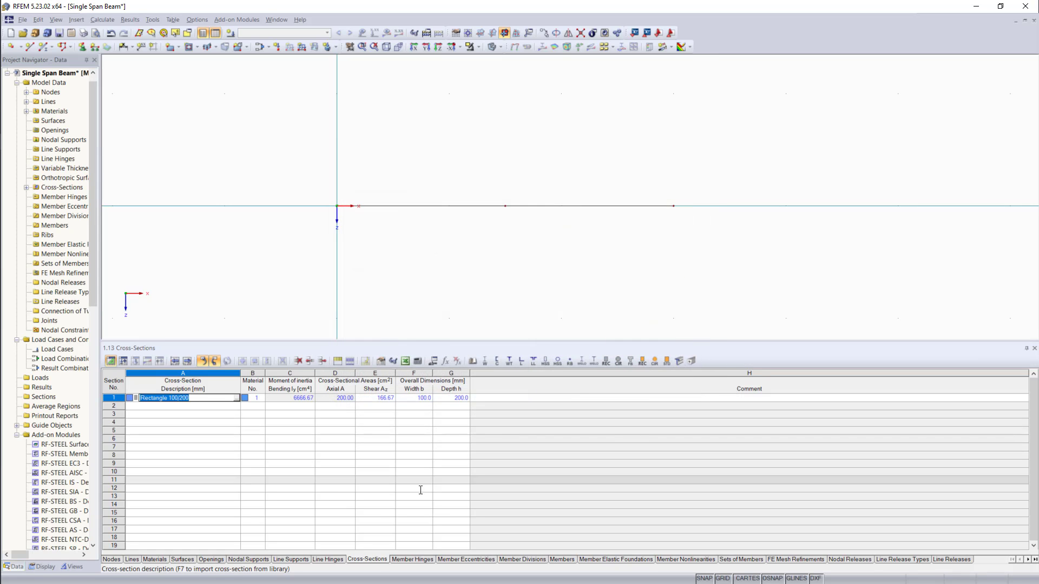
# - Create member 1 of type Beam in the members table on the existing line 1
pyautogui.click(562, 560)
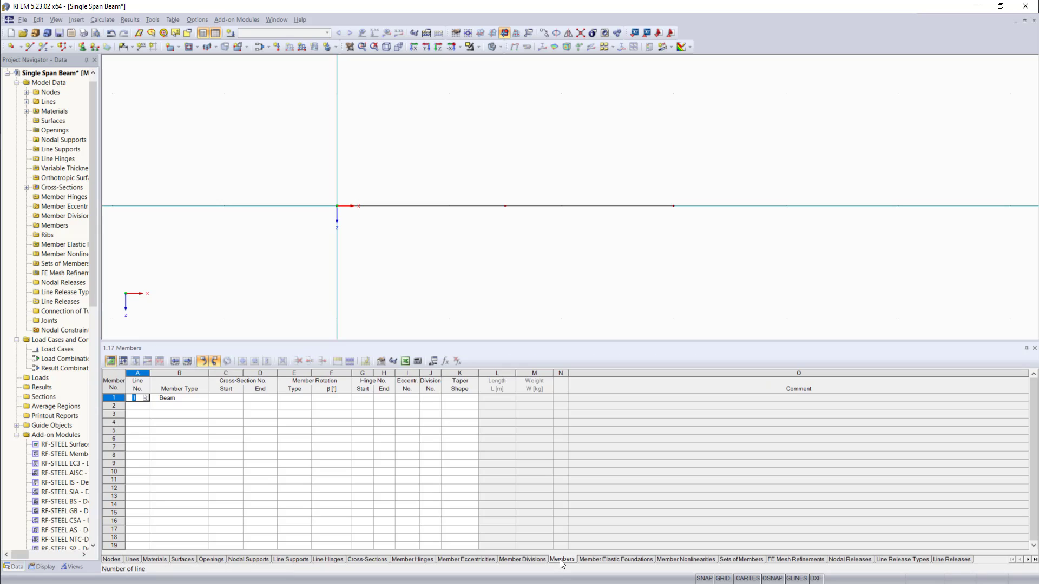
pyautogui.click(146, 400)
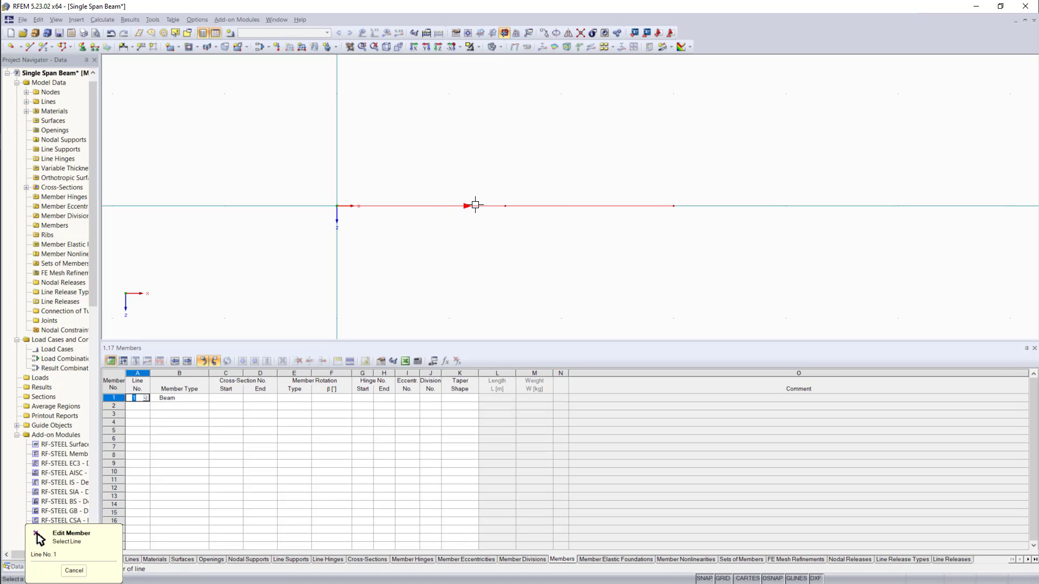
pyautogui.click(475, 205)
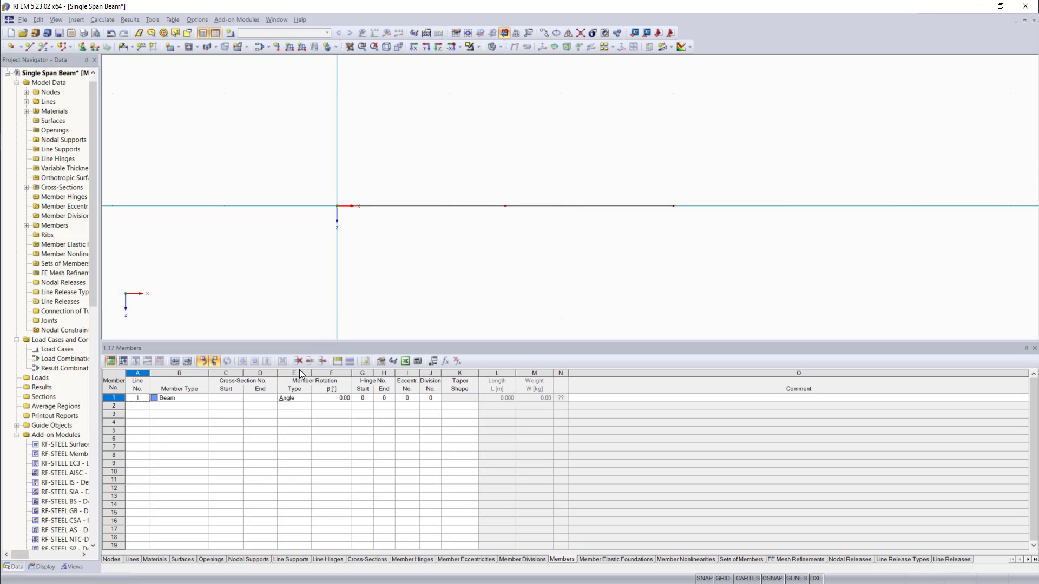
pyautogui.click(226, 400)
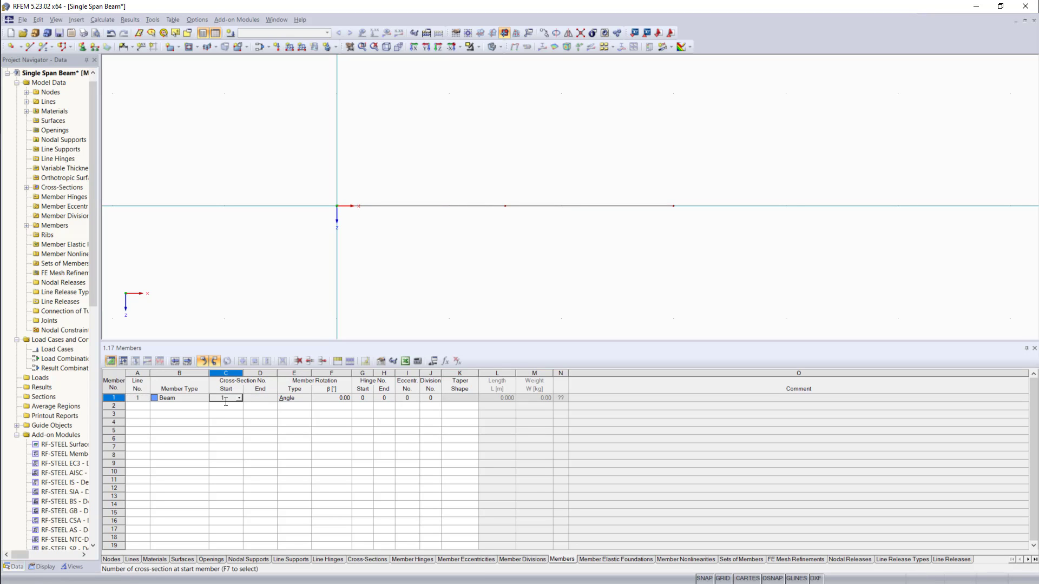
pyautogui.click(179, 399)
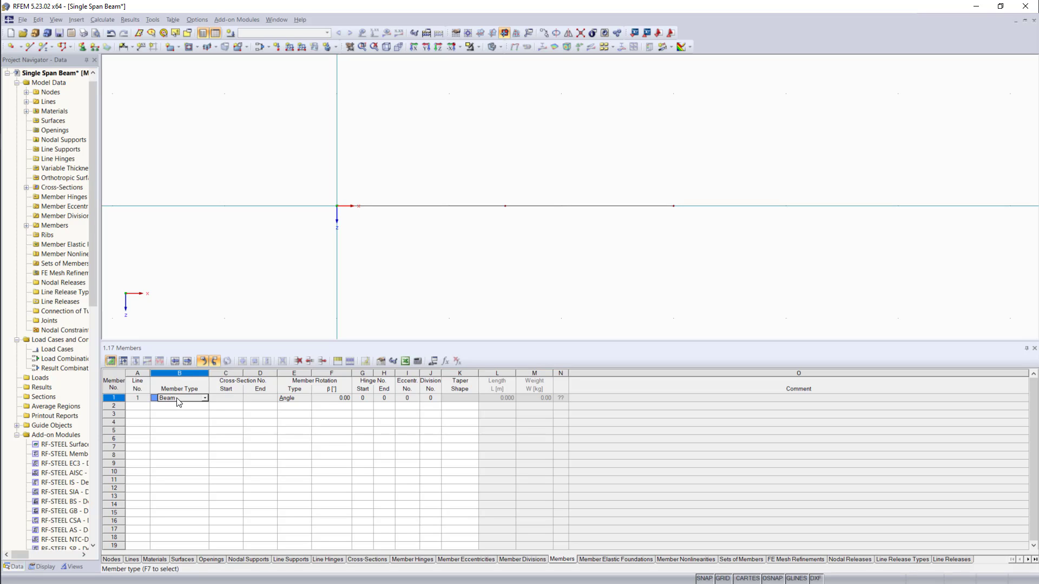
# - Assign the Rectangle 100/200 cross-section to both the start and the end of member 1
pyautogui.click(222, 398)
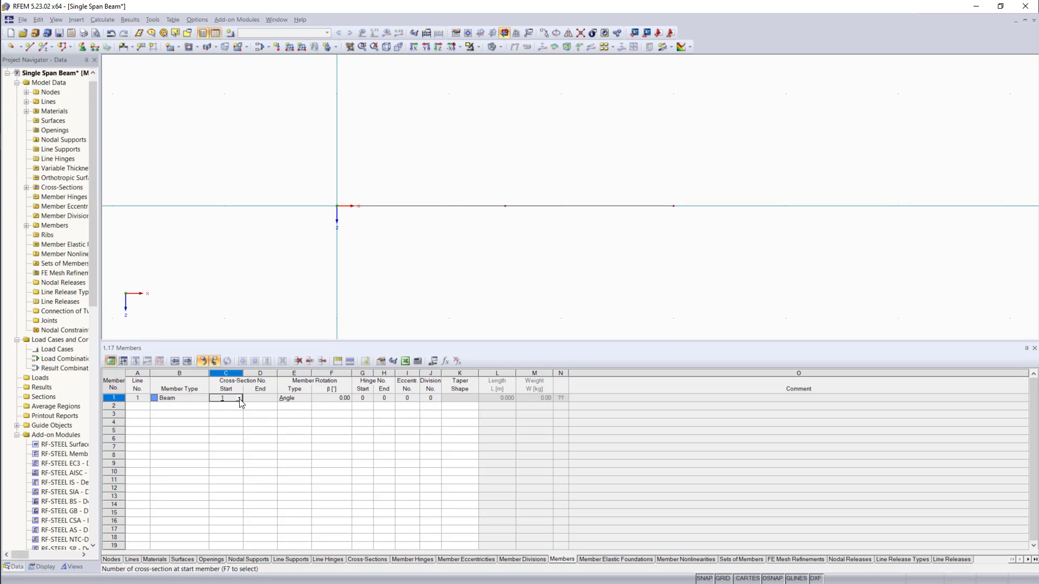
pyautogui.click(239, 398)
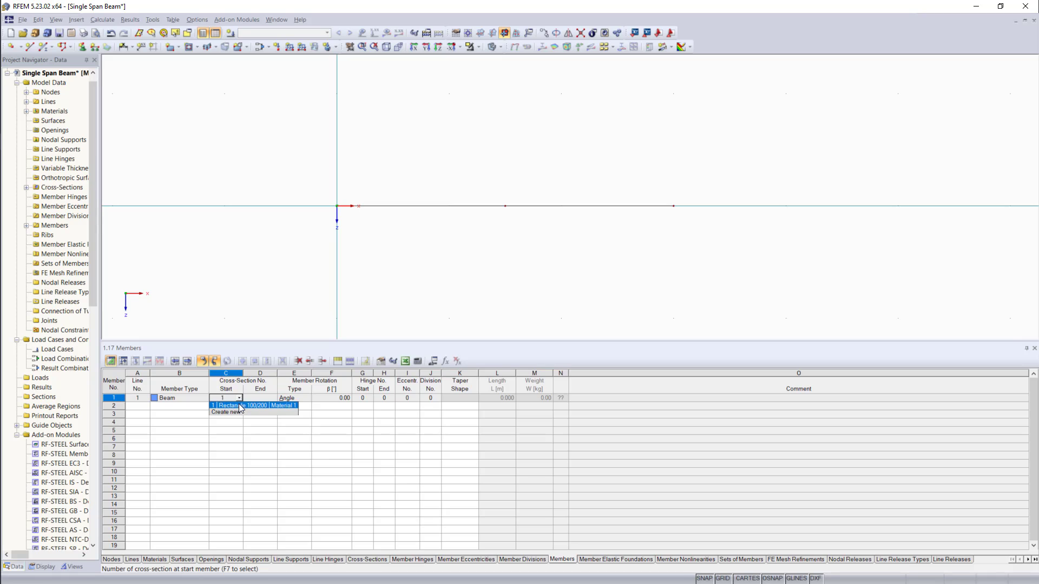
pyautogui.click(238, 407)
pyautogui.click(262, 398)
pyautogui.click(273, 398)
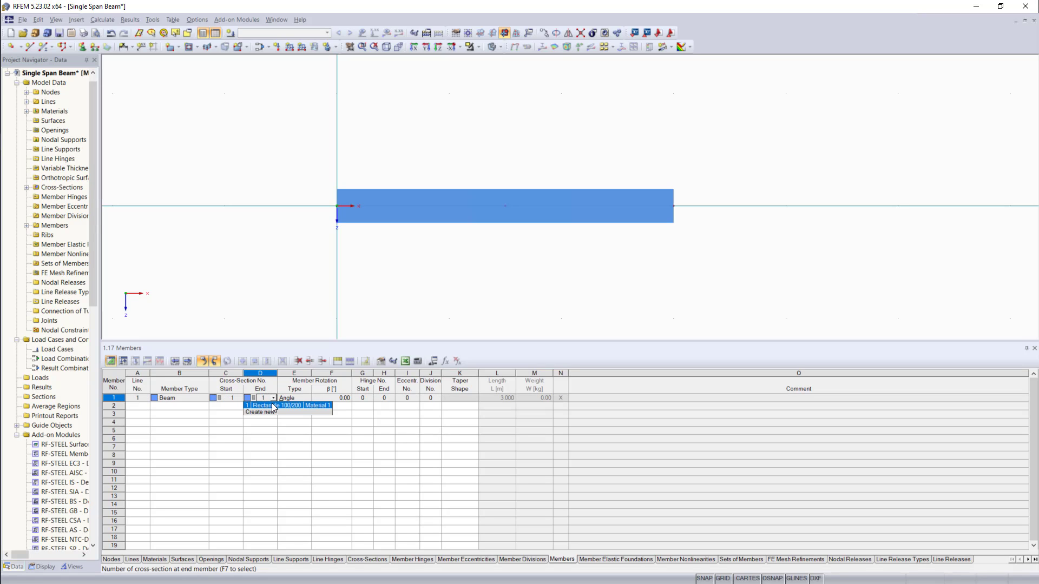
pyautogui.click(271, 406)
pyautogui.click(441, 290)
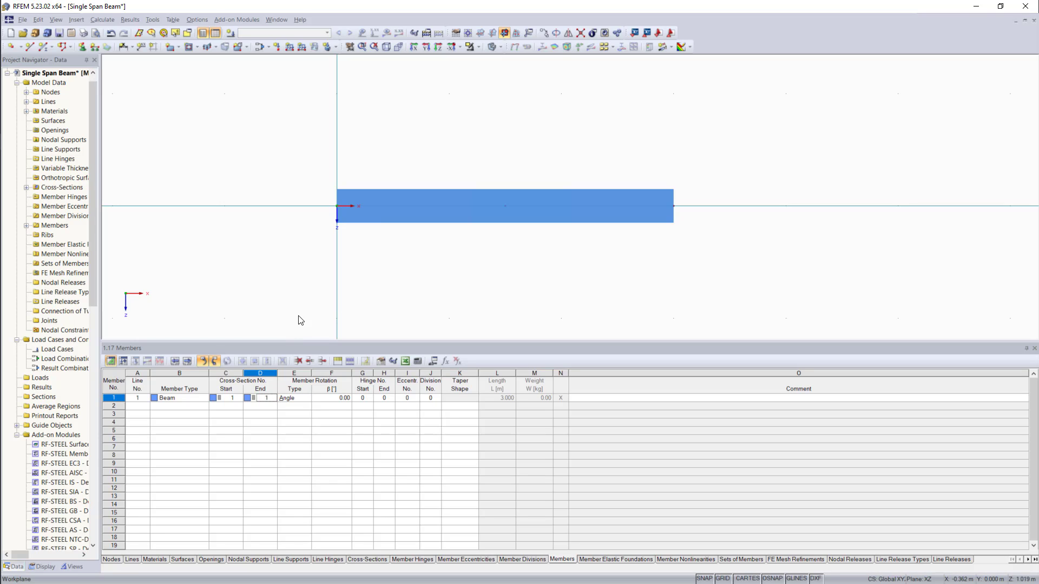
# - Add a hinged nodal support on node 1, restrained in X and Z and free to rotate about Y
pyautogui.click(256, 561)
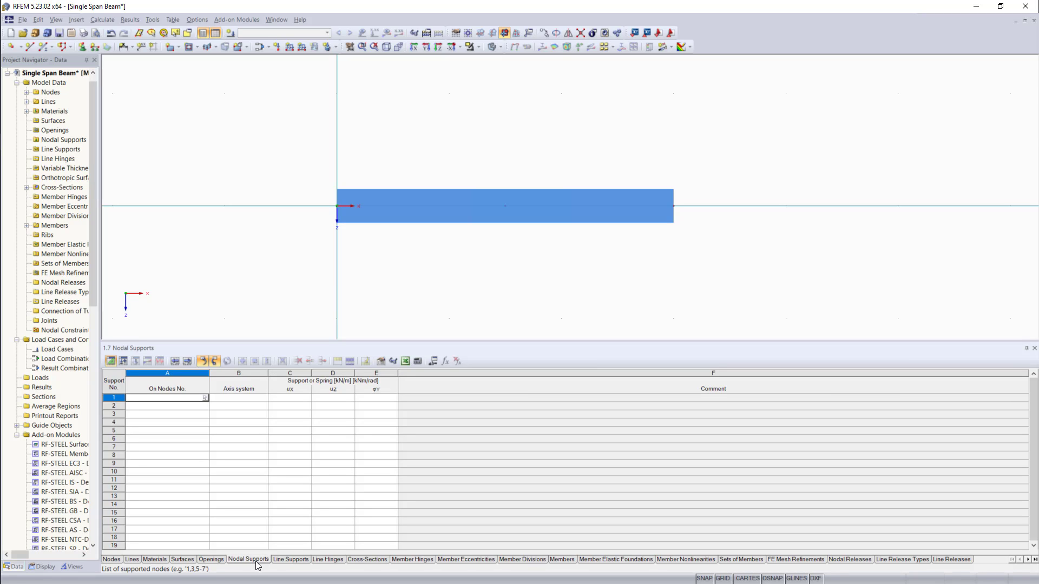
pyautogui.click(177, 397)
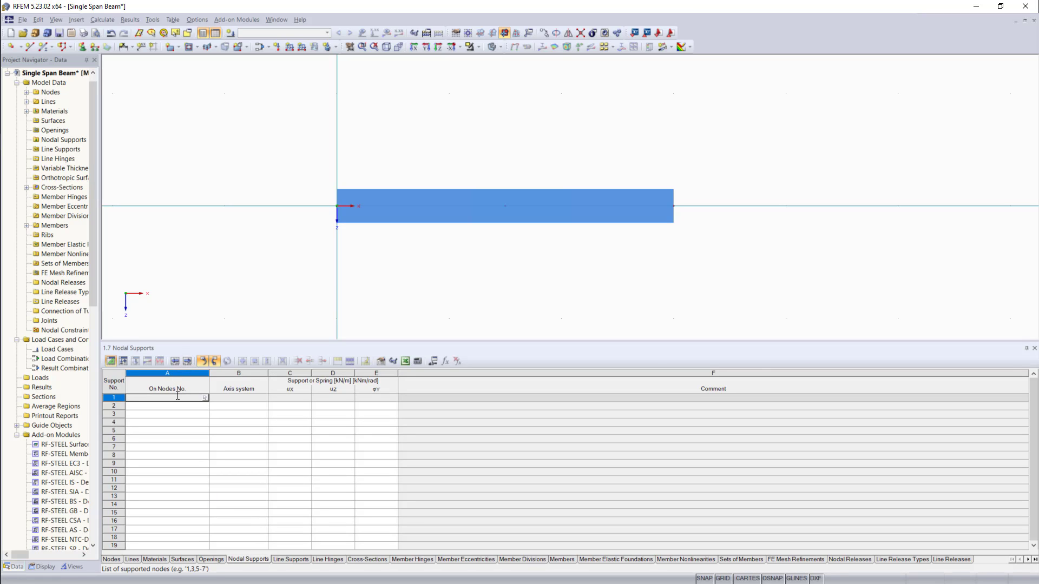
pyautogui.write('1')
pyautogui.press('Return')
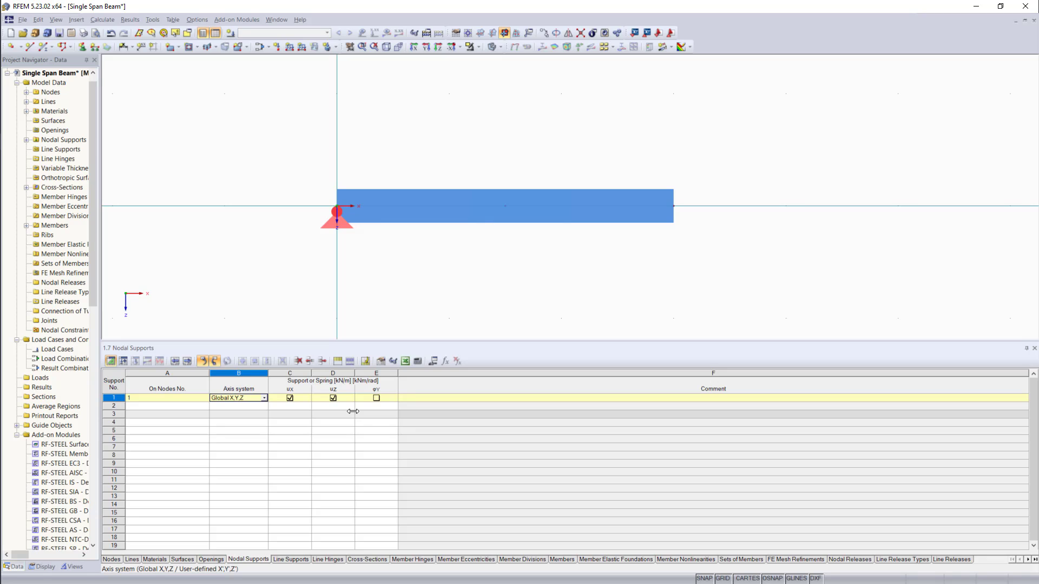
pyautogui.click(375, 397)
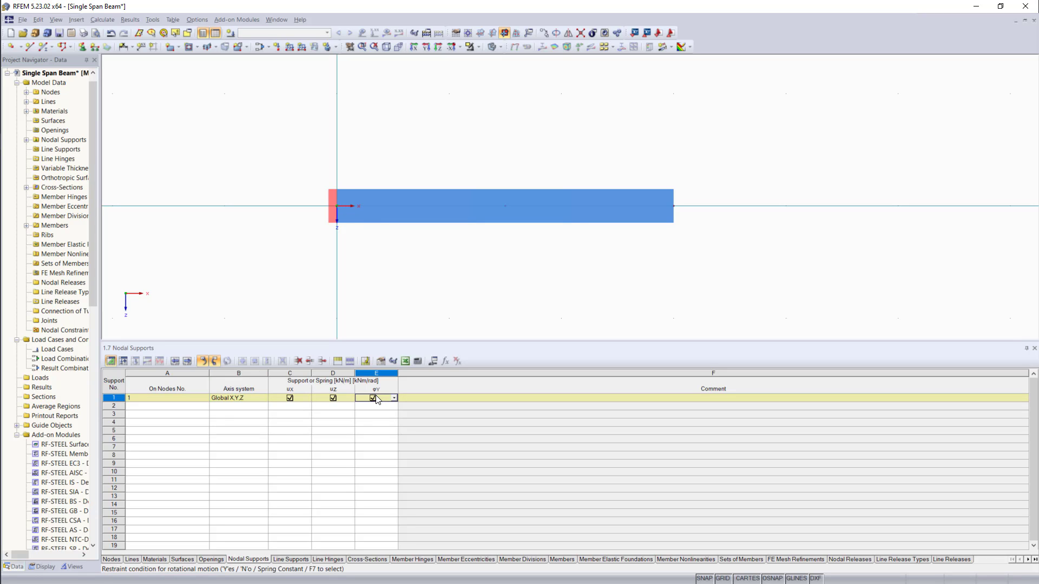
pyautogui.click(374, 399)
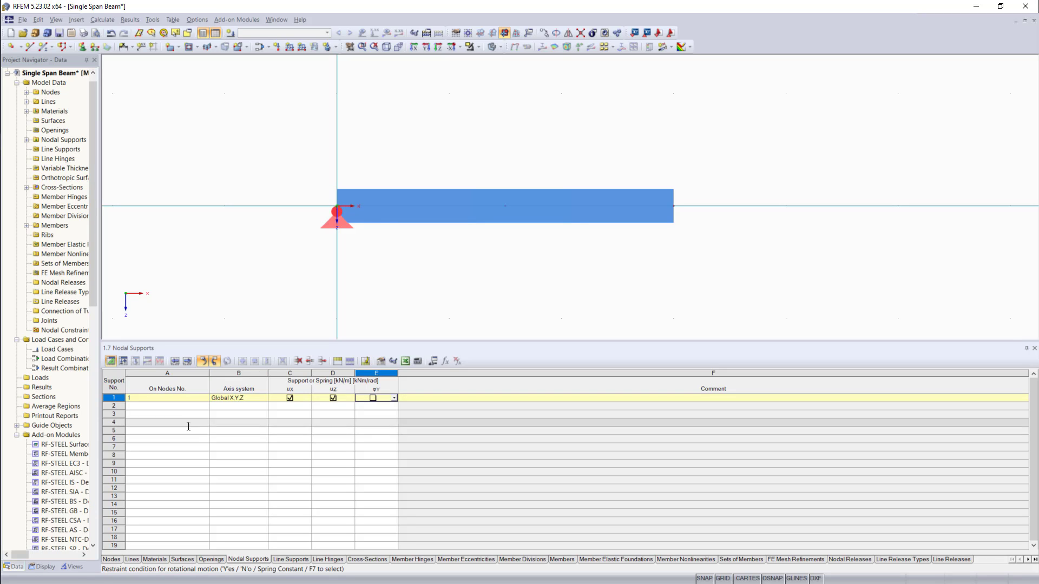
# - Add a sliding nodal support on node 2, restrained only in Z, with the X displacement released
pyautogui.click(179, 406)
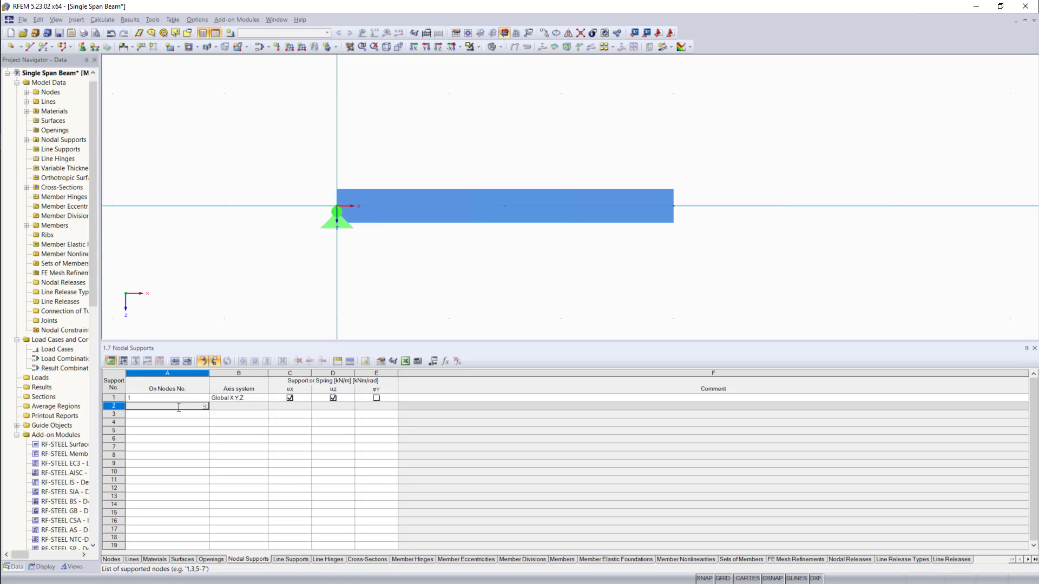
pyautogui.write('2')
pyautogui.press('Tab')
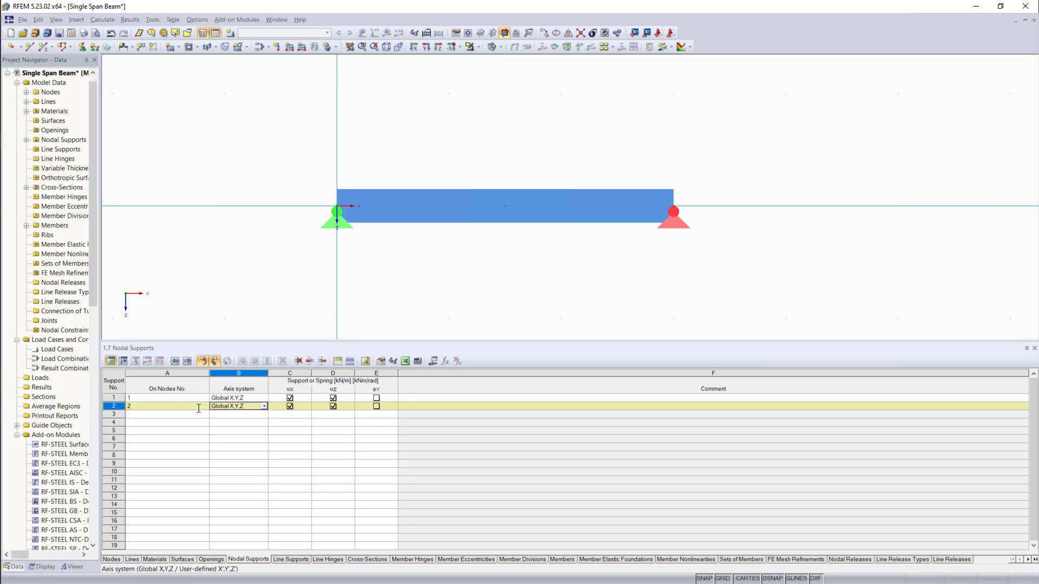
pyautogui.click(290, 406)
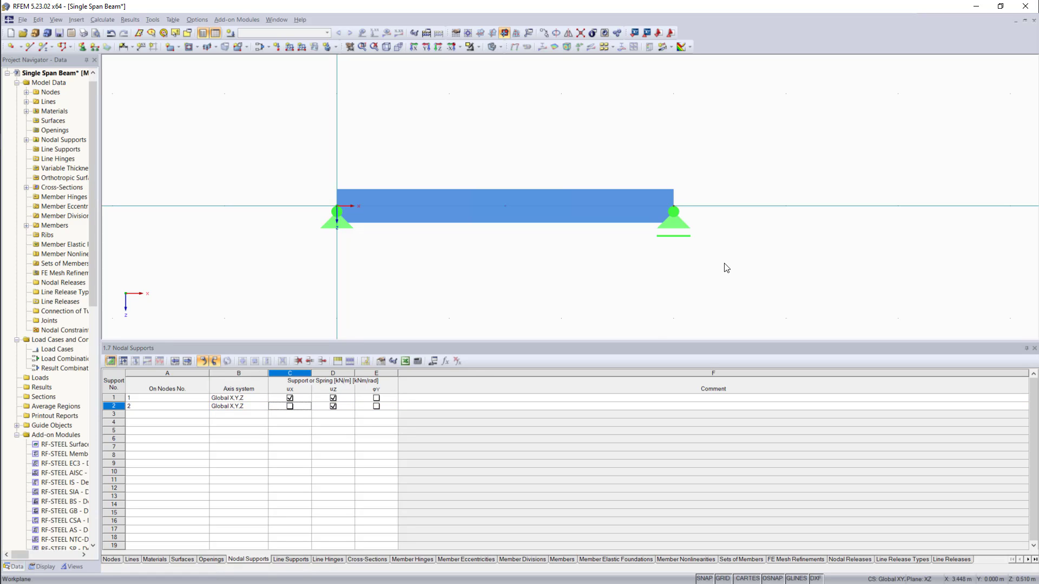
# - Create load case LC1 in the load cases table with the description "LC All"
pyautogui.click(123, 361)
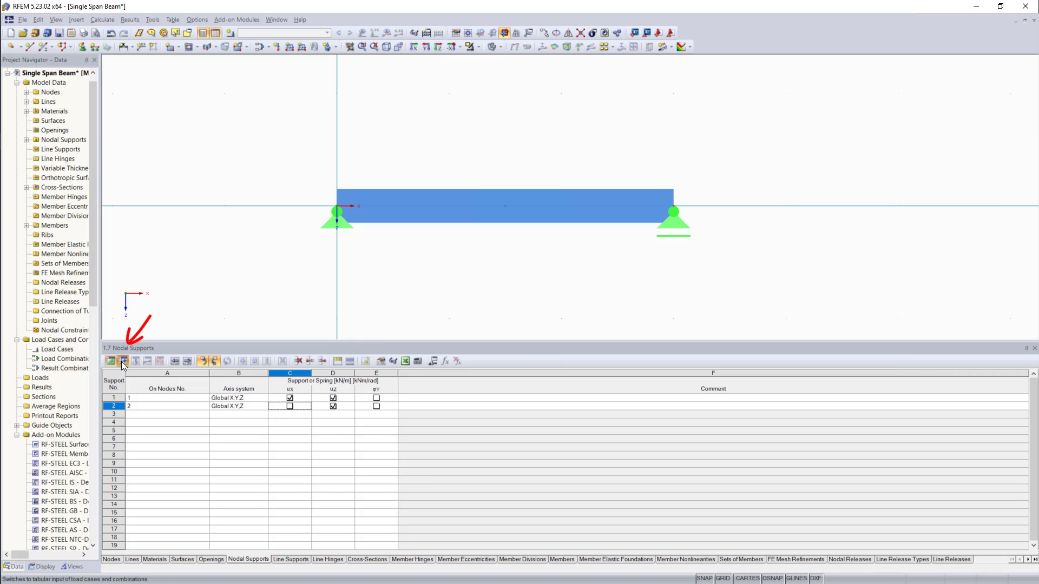
pyautogui.click(140, 398)
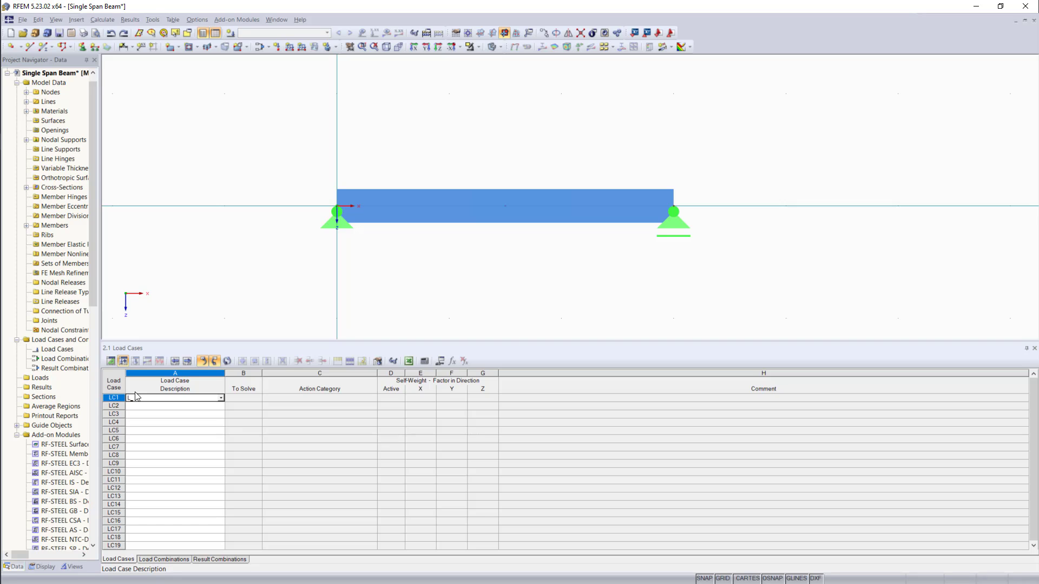
pyautogui.write('LC All')
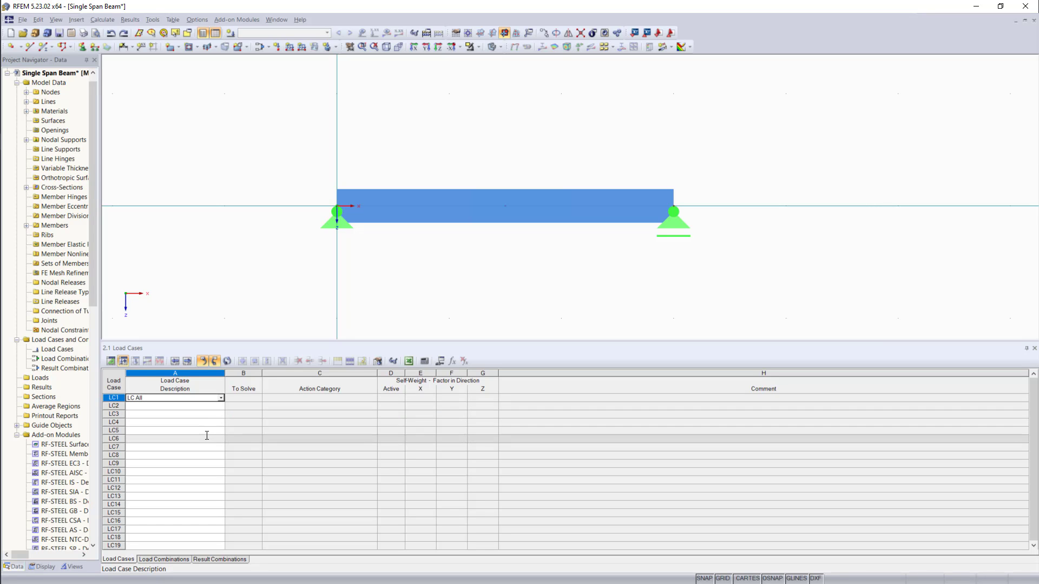
pyautogui.press('Return')
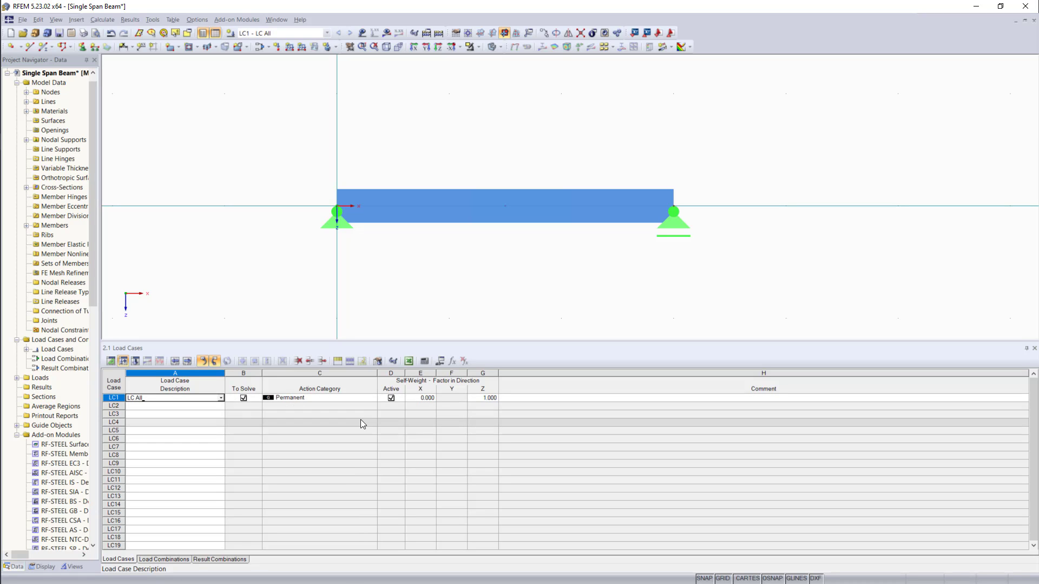
# - Deactivate the self-weight for load case LC1
pyautogui.click(391, 398)
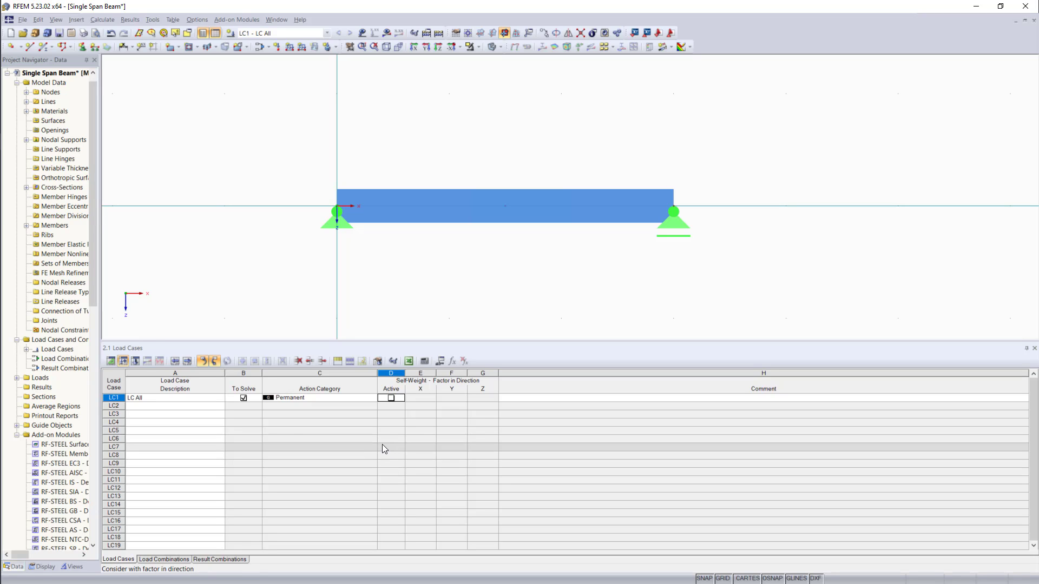
# - Apply a uniform 5 kN/m force load in the ZP direction to member 1 and display the loads on the model
pyautogui.click(137, 361)
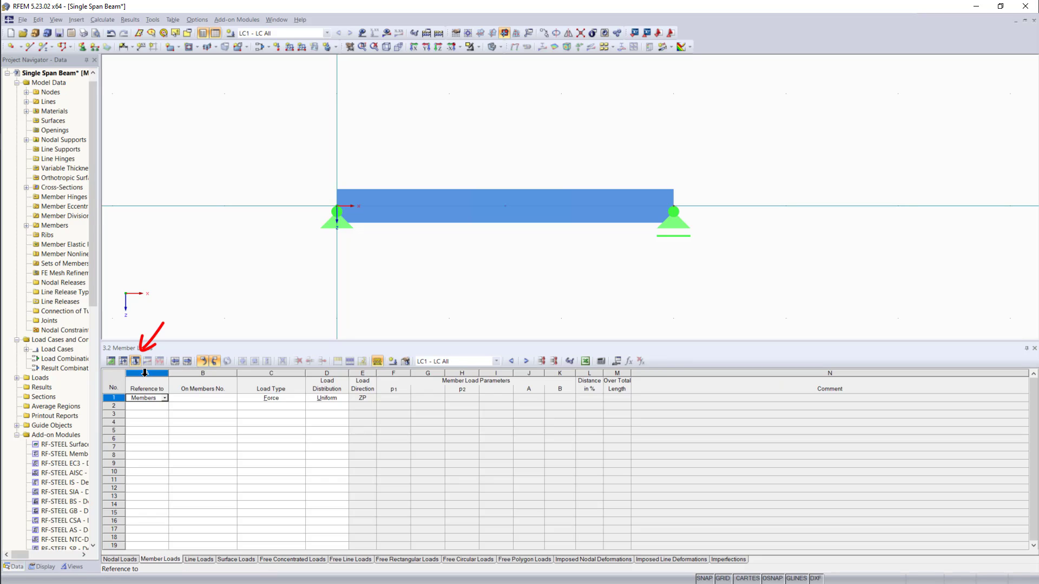
pyautogui.click(192, 399)
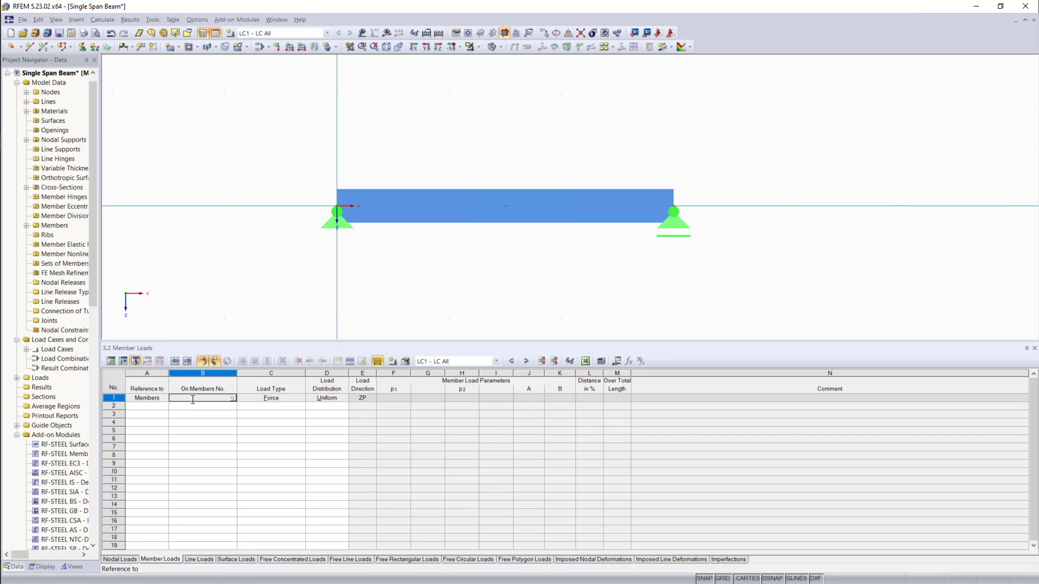
pyautogui.click(232, 398)
pyautogui.click(520, 218)
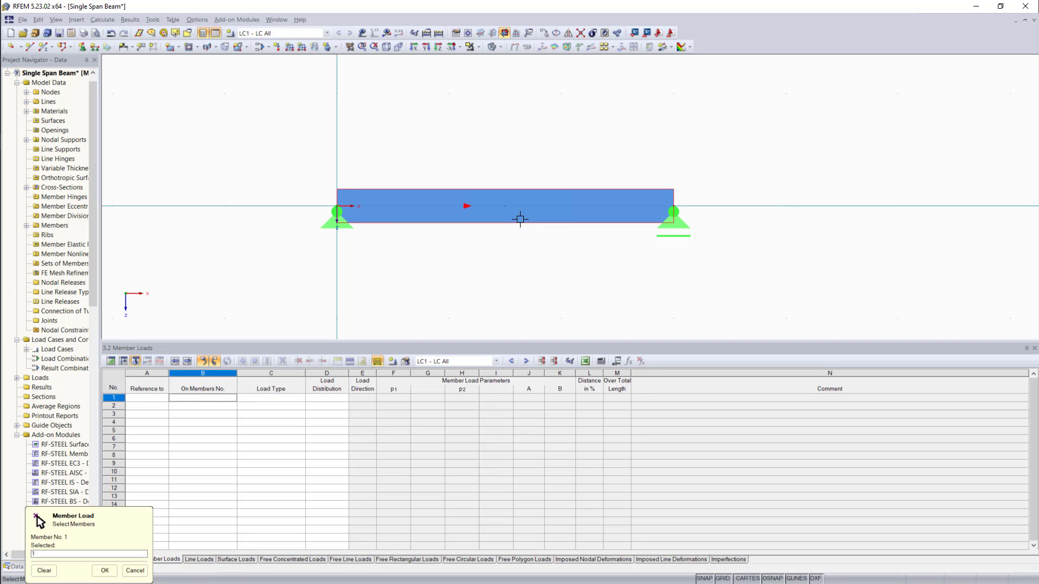
pyautogui.click(114, 569)
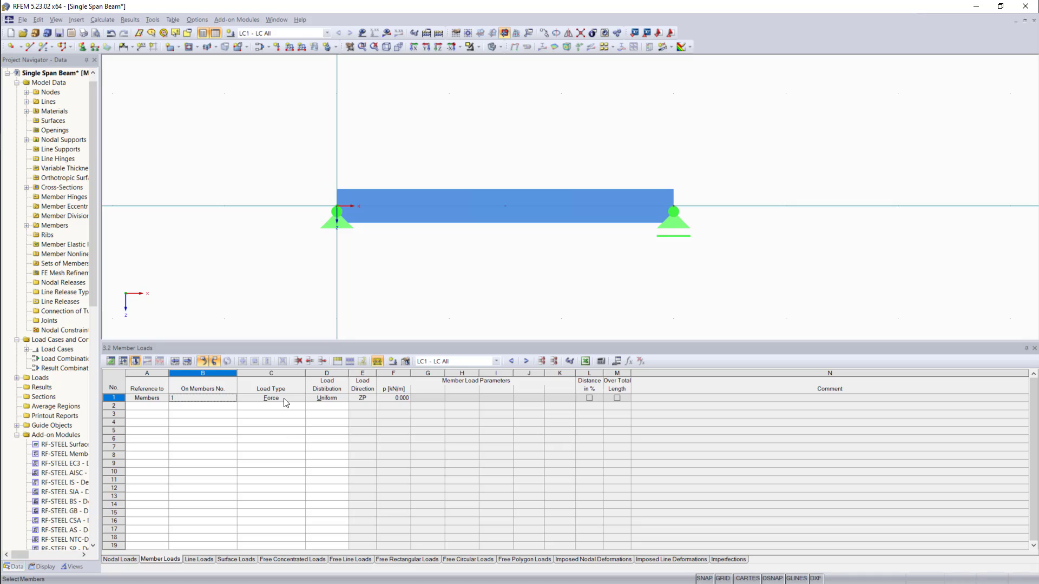
pyautogui.click(393, 397)
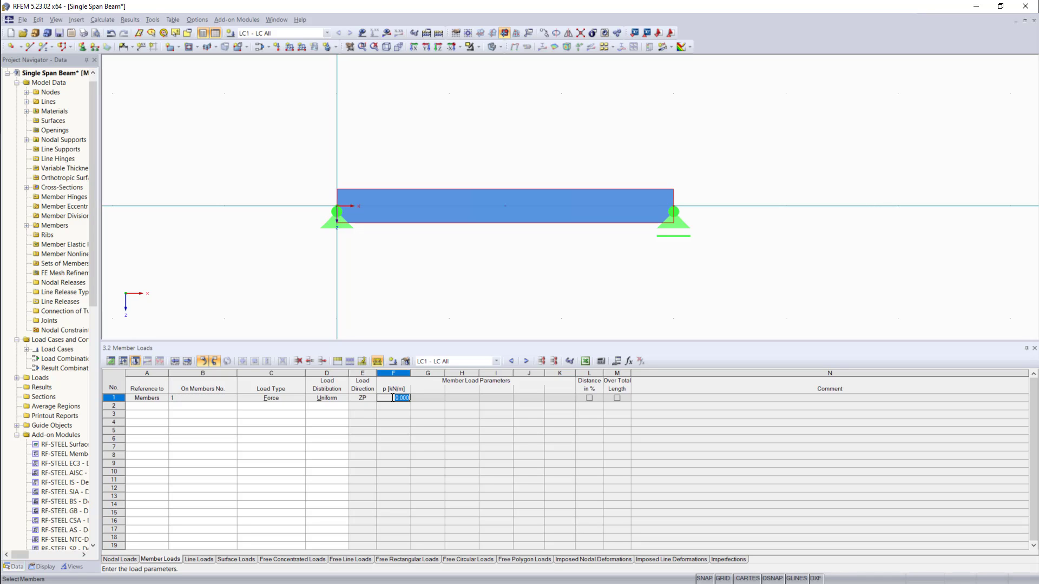
pyautogui.write('5')
pyautogui.press('Return')
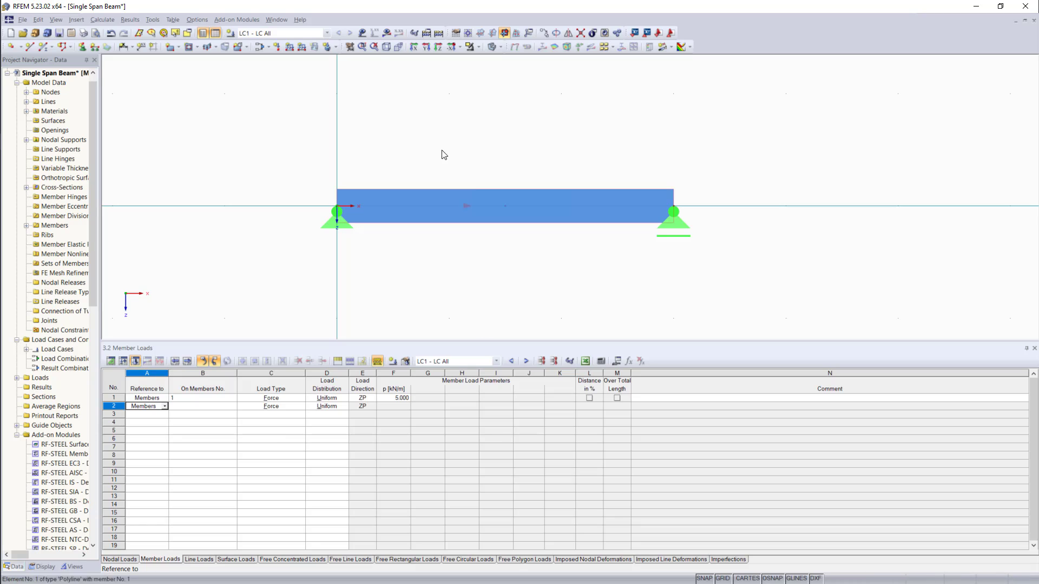
pyautogui.click(360, 35)
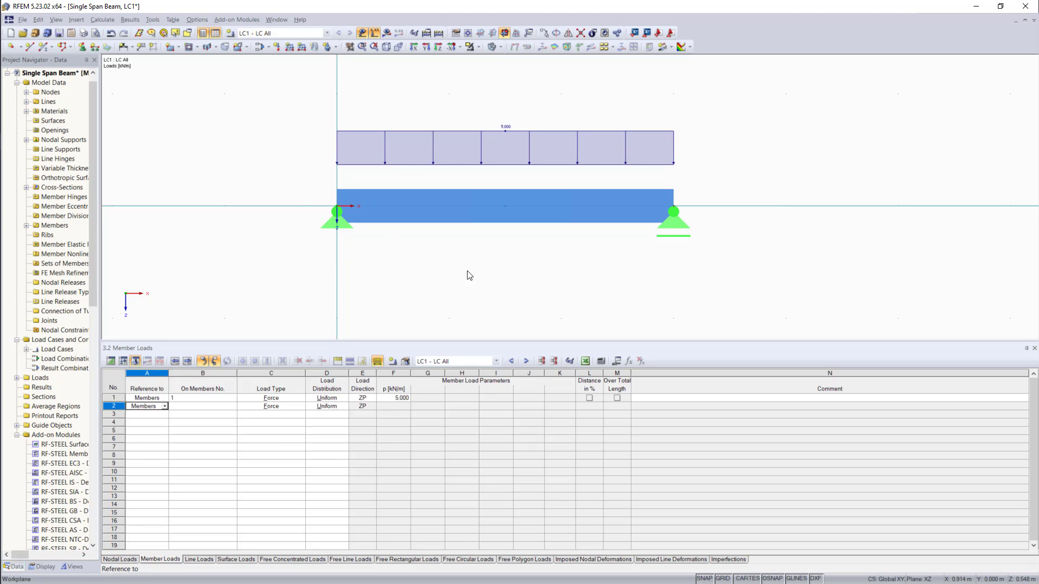
pyautogui.scroll(2, 494, 276)
pyautogui.scroll(1, 397, 79)
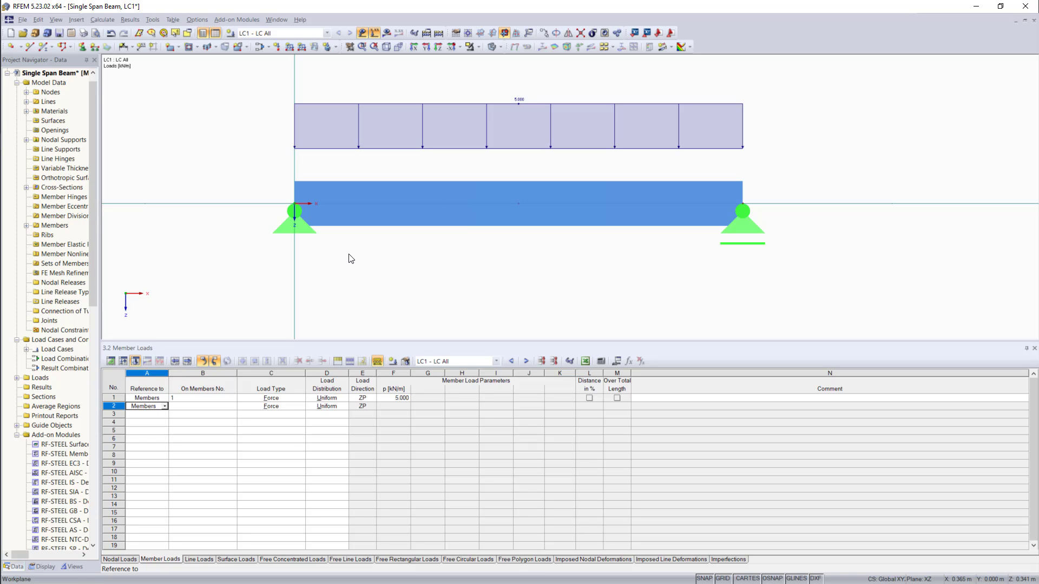
# - Add a nodal load by components on node 3 with a vertical force PZ of 15 kN in the global system
pyautogui.click(130, 560)
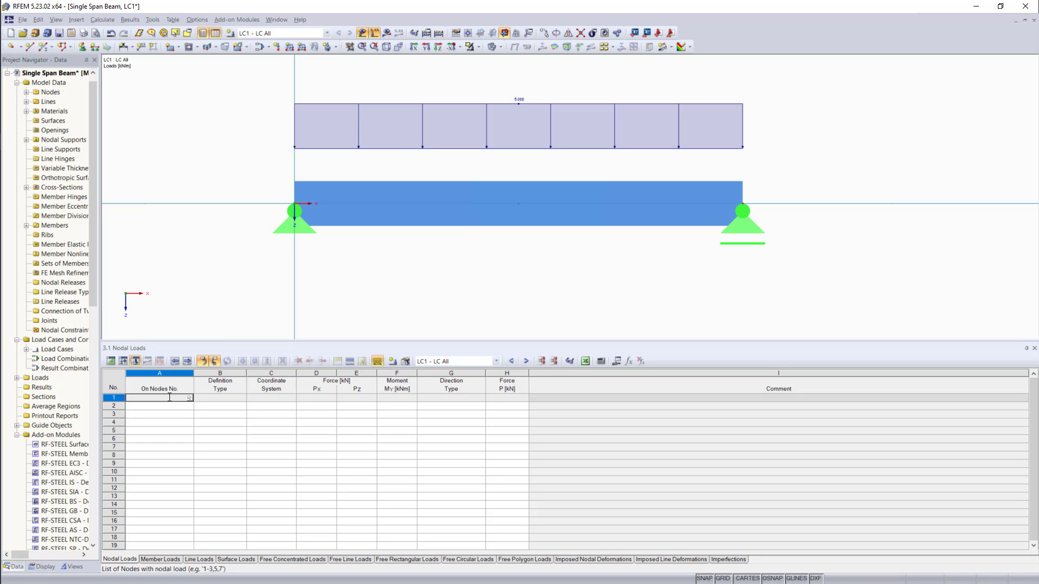
pyautogui.write('3')
pyautogui.press('Tab')
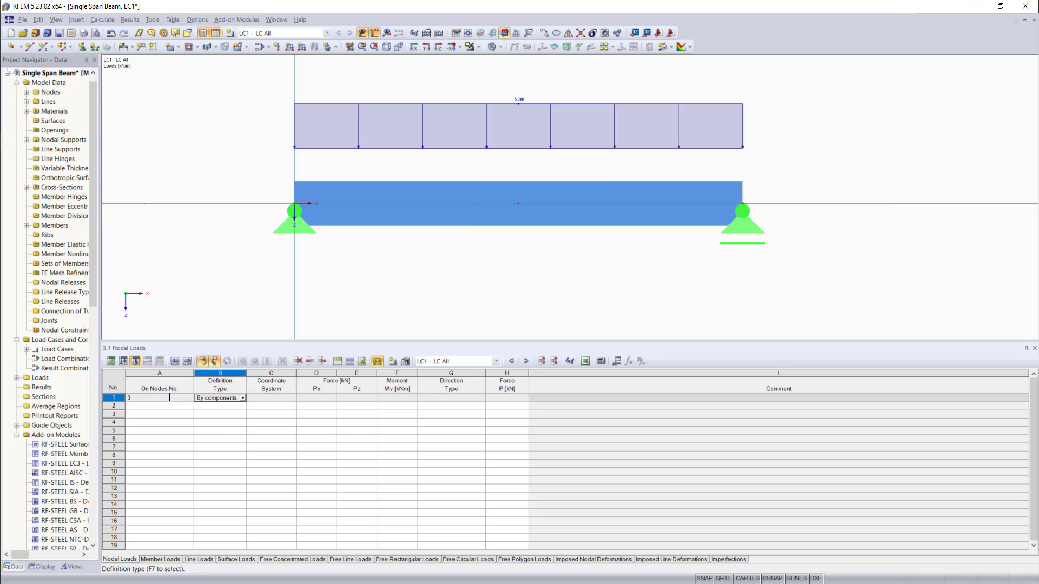
pyautogui.press('Tab')
pyautogui.press('Tab')
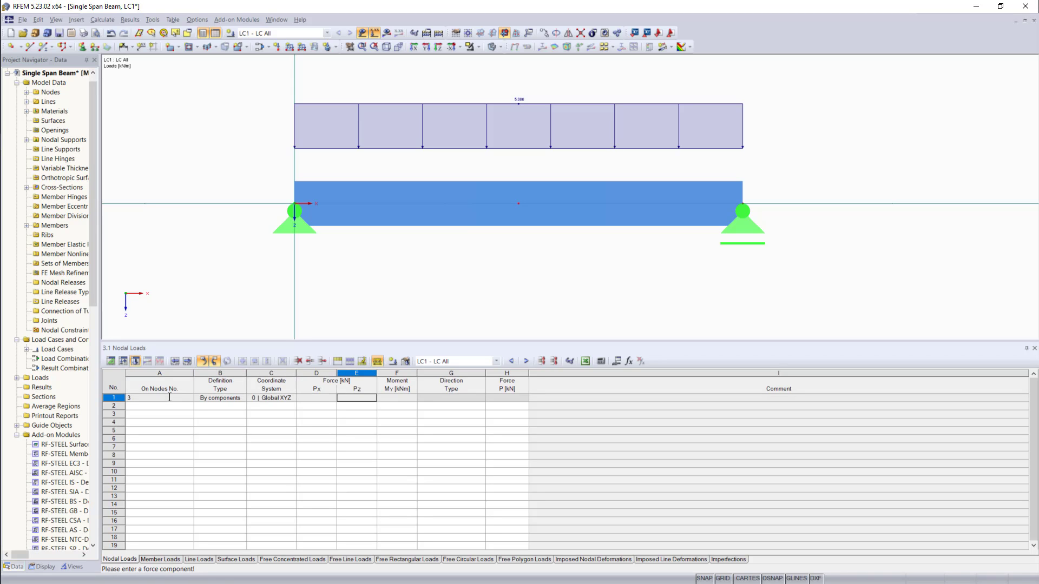
pyautogui.press('Tab')
pyautogui.write('15')
pyautogui.press('Tab')
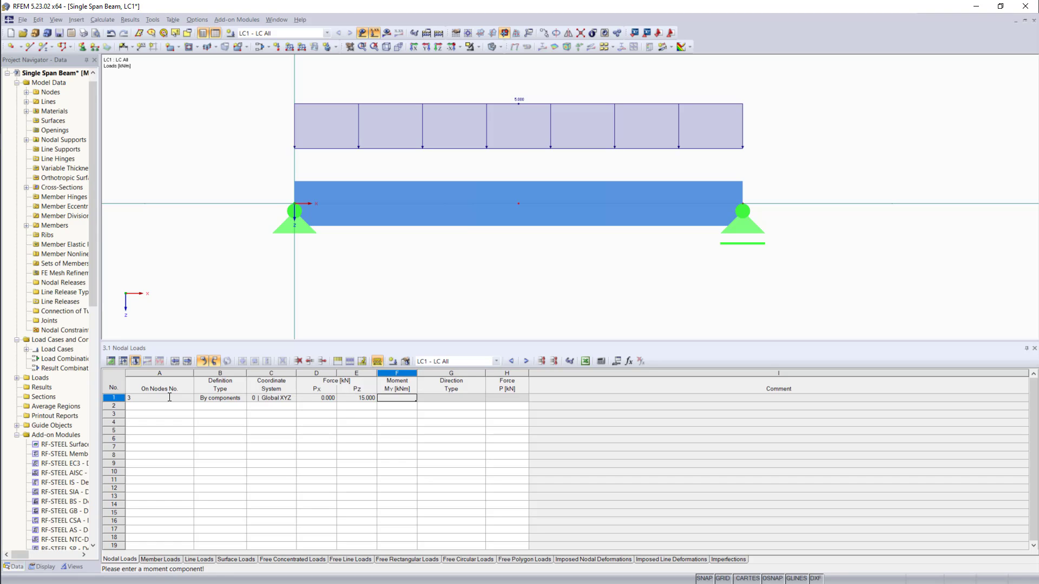
pyautogui.press('Return')
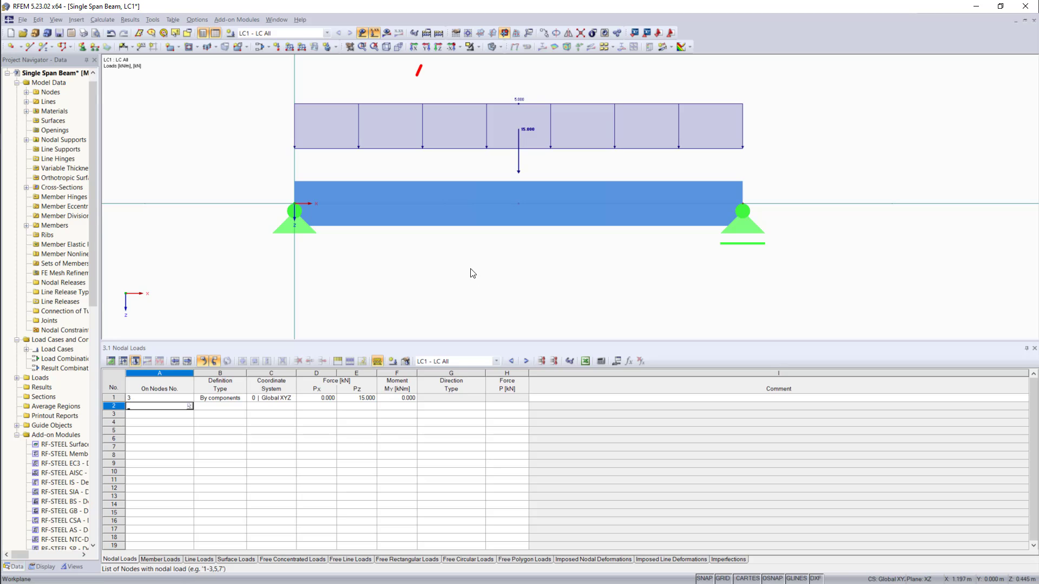
# - Calculate the model's results and review the results summary for LC1
pyautogui.click(438, 33)
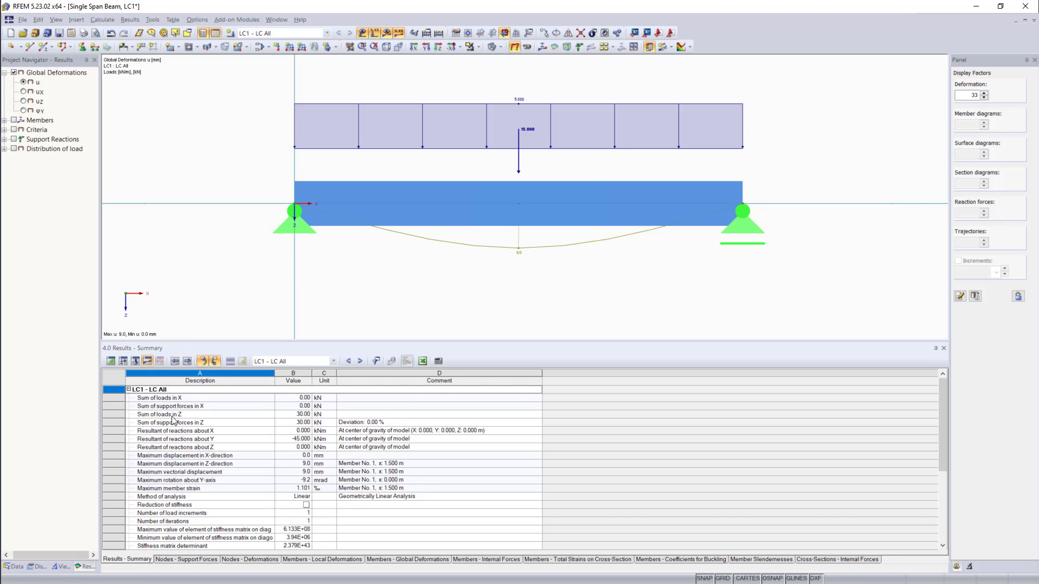
pyautogui.scroll(-2, 196, 453)
pyautogui.scroll(2, 196, 453)
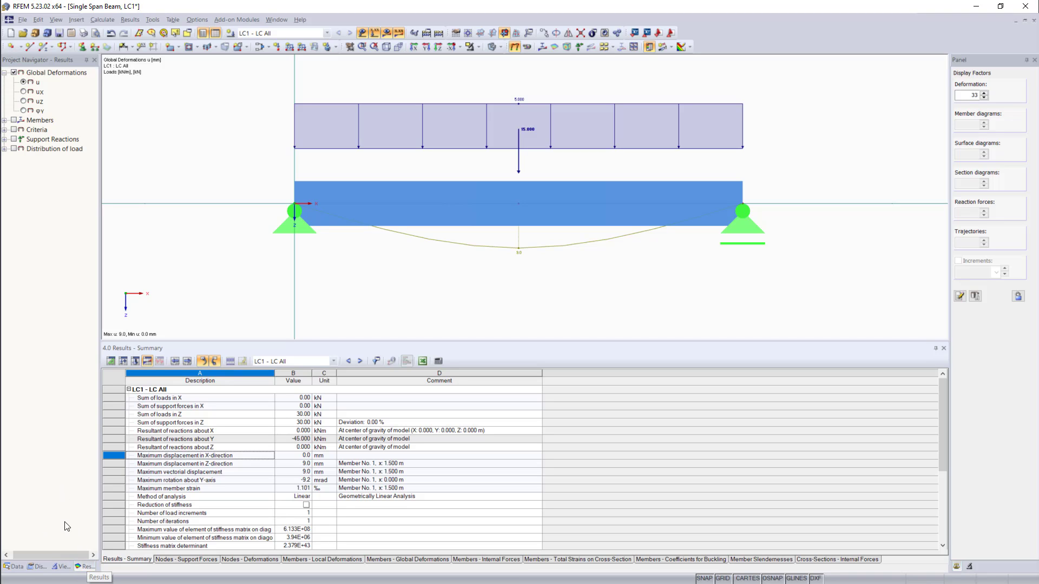
# - Display the member internal forces in place of the global deformations and show the shear force Vz diagram
pyautogui.click(4, 120)
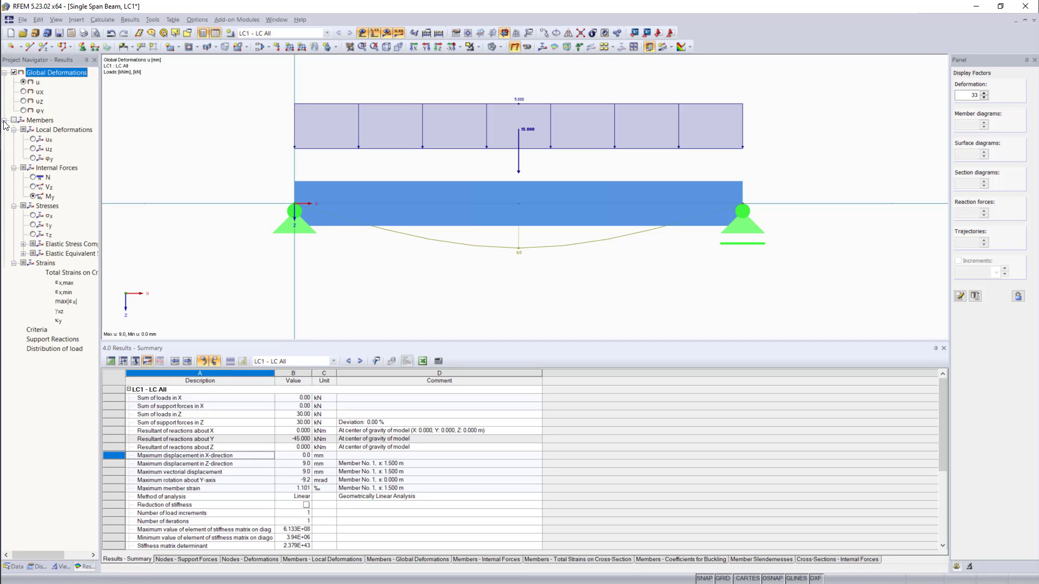
pyautogui.click(13, 120)
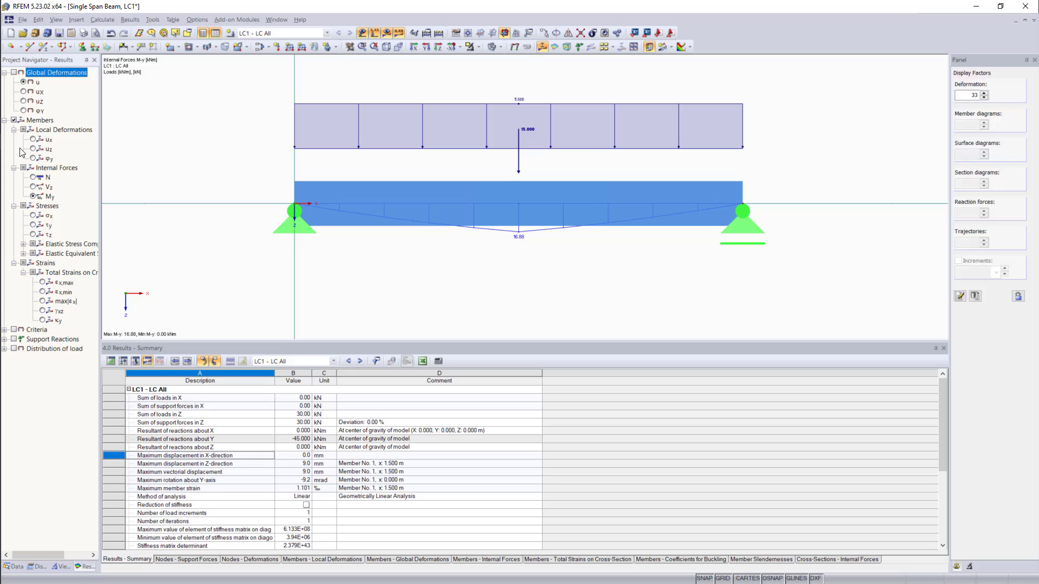
pyautogui.click(33, 187)
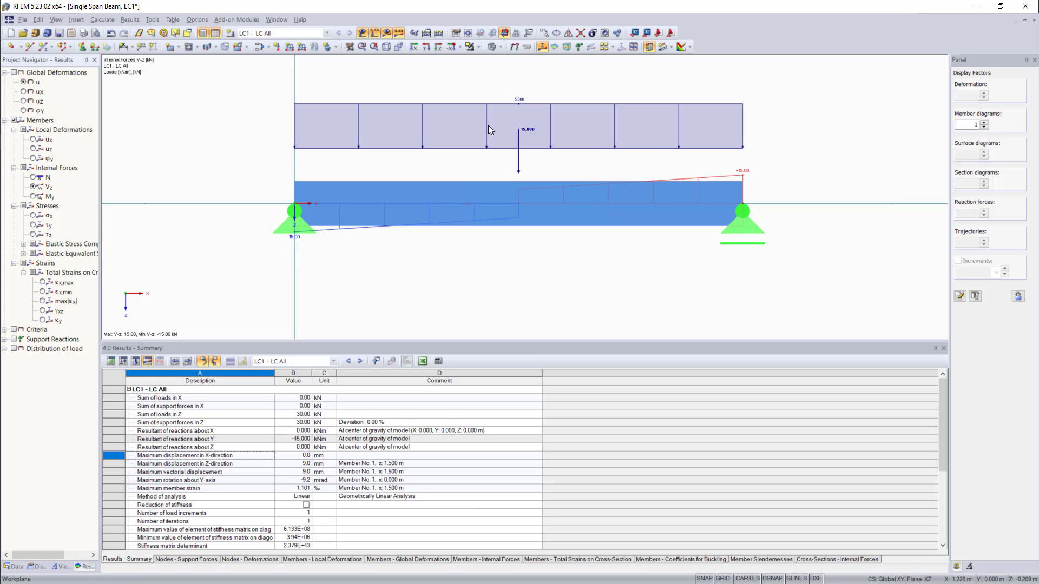
# - Switch the model to wireframe display and show the bending moment My diagram together with the support reactions
pyautogui.click(492, 47)
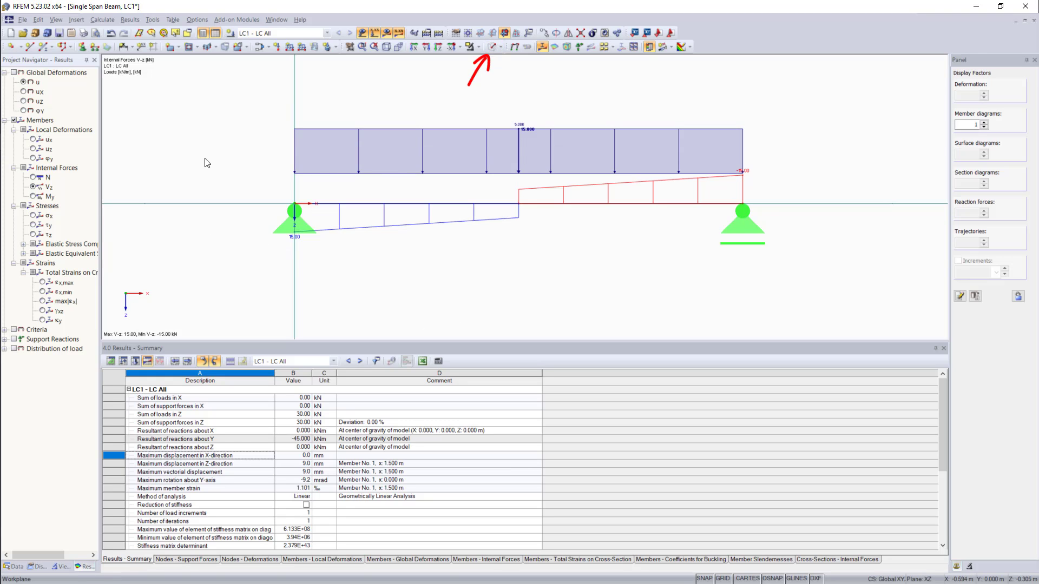
pyautogui.click(33, 196)
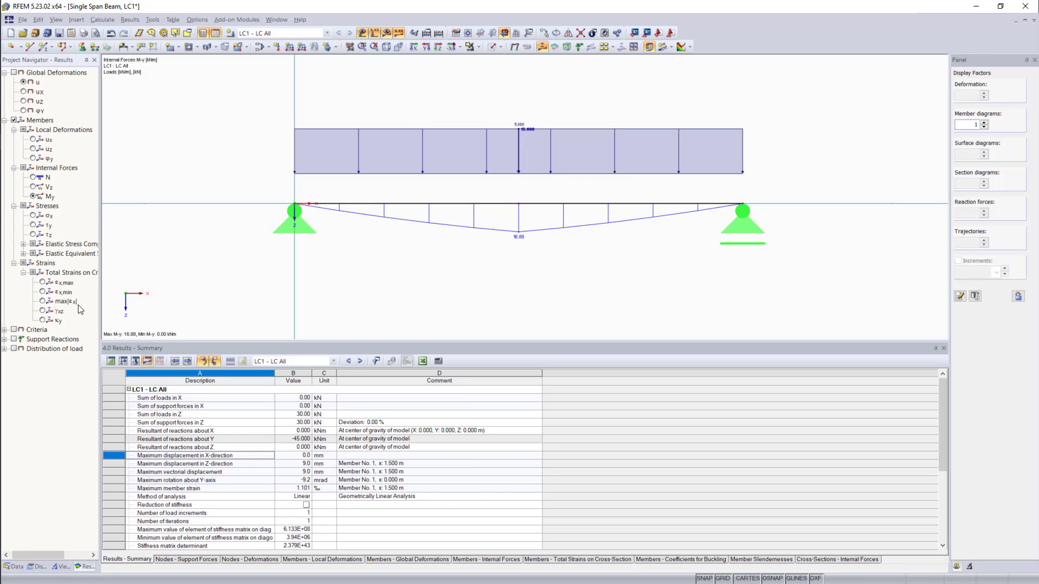
pyautogui.click(14, 339)
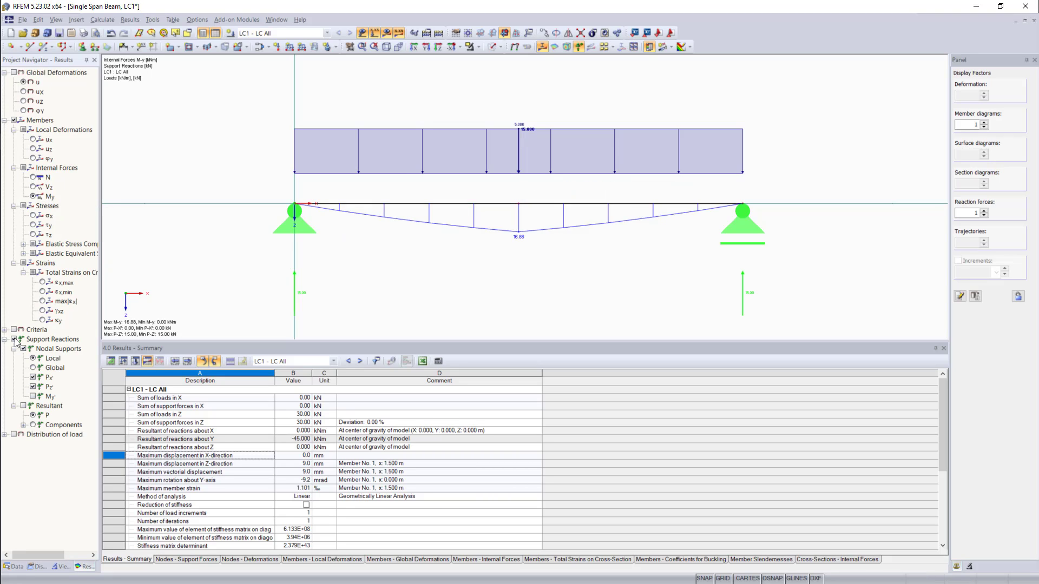